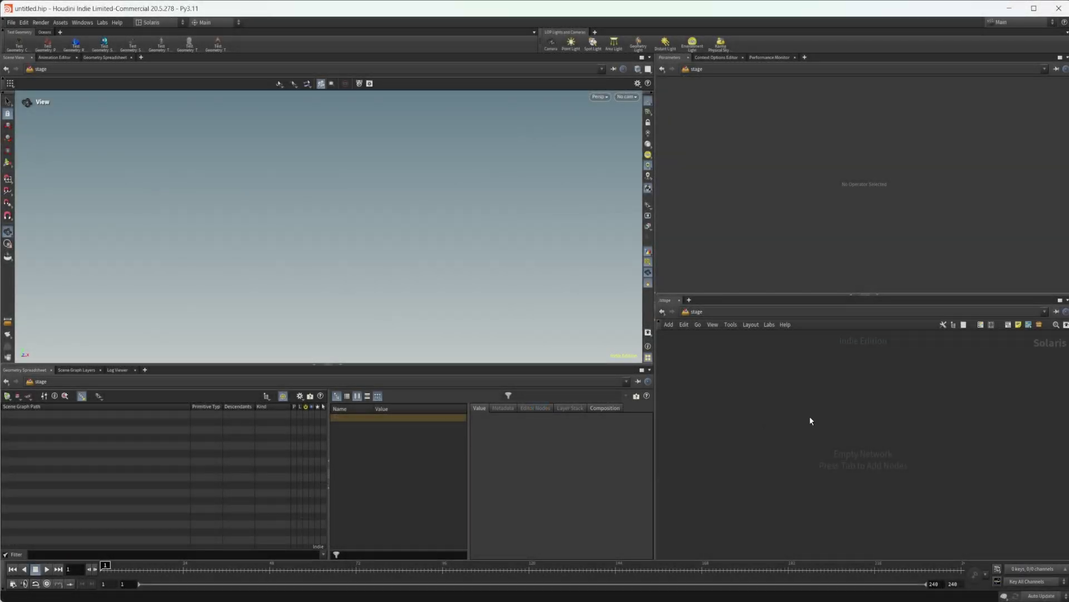
Place a SOP Create node in the stage network and dive inside it
key(Tab)
text(sop)
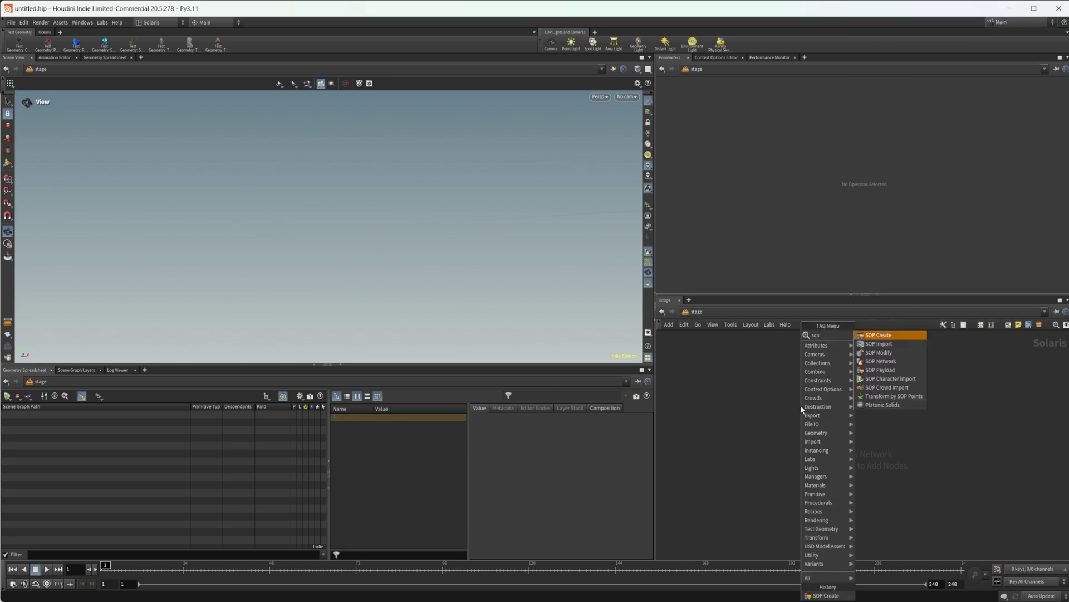
key(Return)
click(801, 406)
double_click(801, 405)
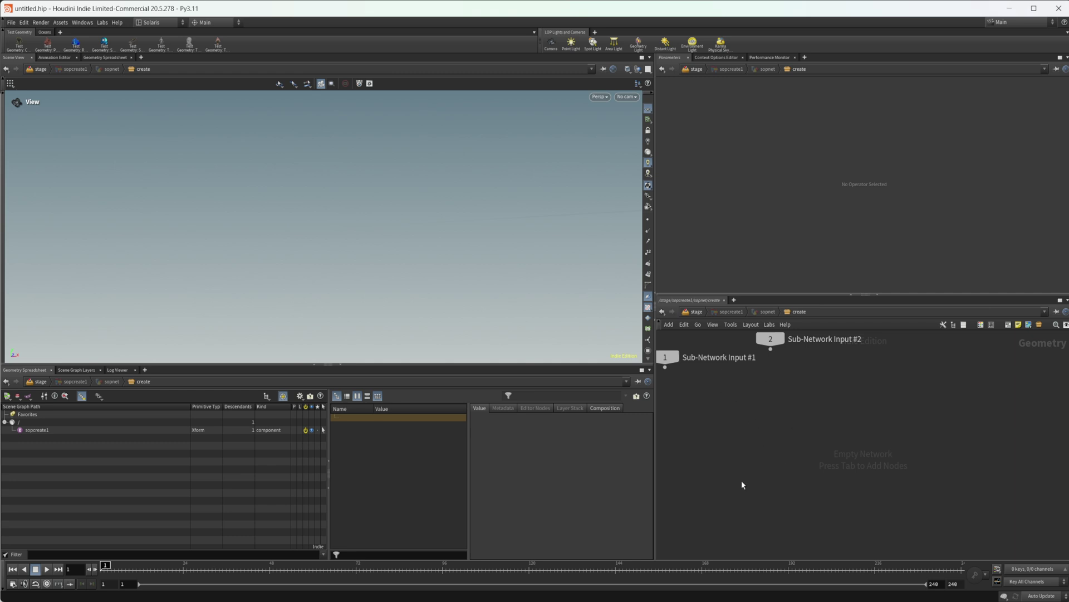
Add a Circle node and raise its divisions from 12 to 50
key(Tab)
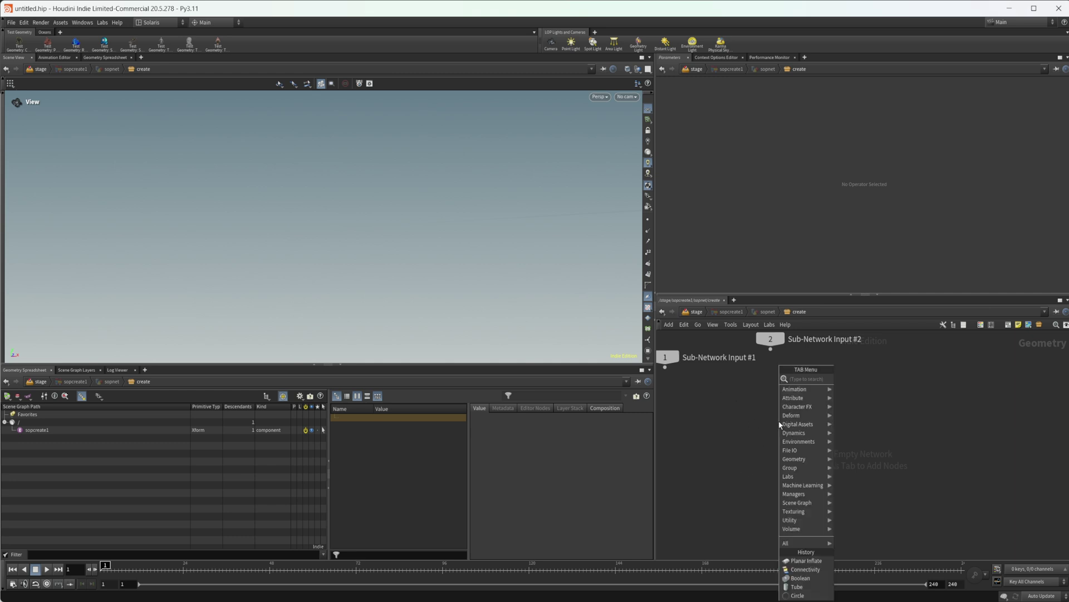
text(box)
key(Return)
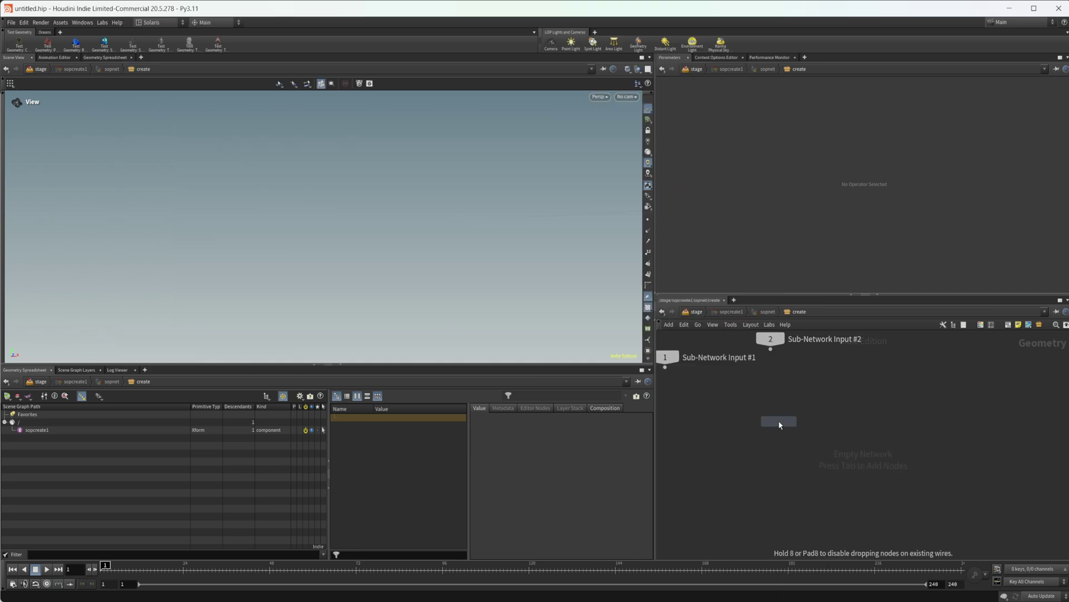
click(780, 424)
drag(824, 172, 1066, 172)
Add a displayed Tube beside circle1 with 50 columns, Z-axis orientation and end caps
key(Tab)
text(trub)
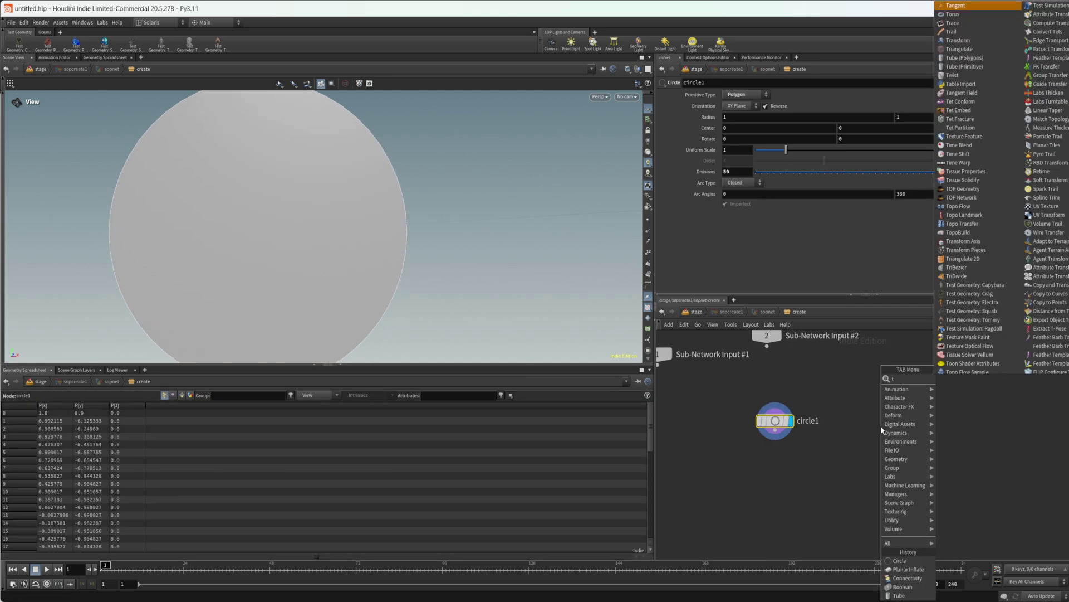
key(Return)
click(881, 429)
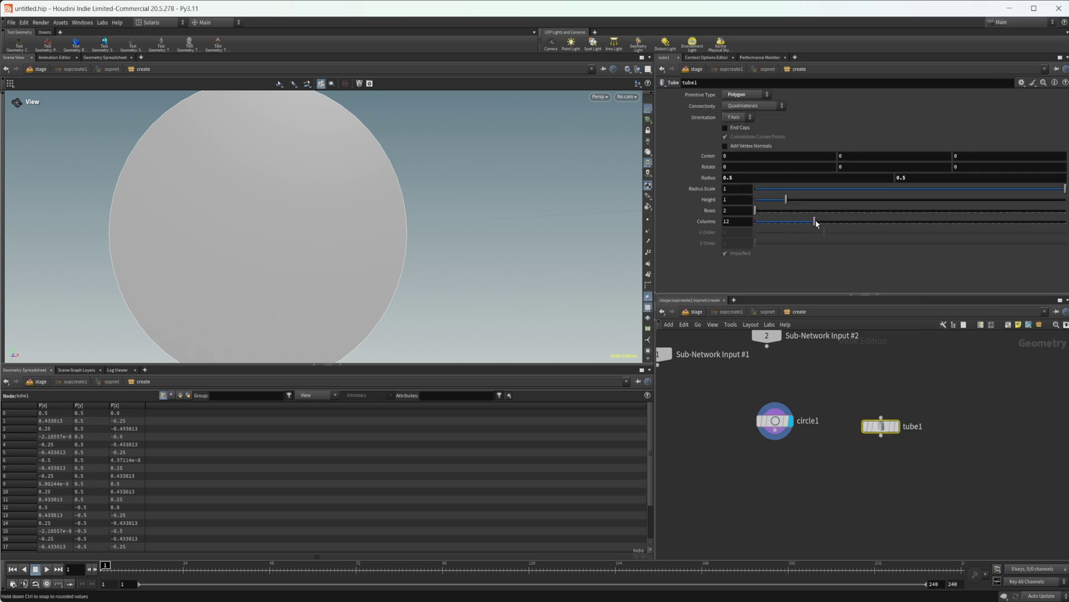
drag(785, 223, 1066, 222)
click(895, 427)
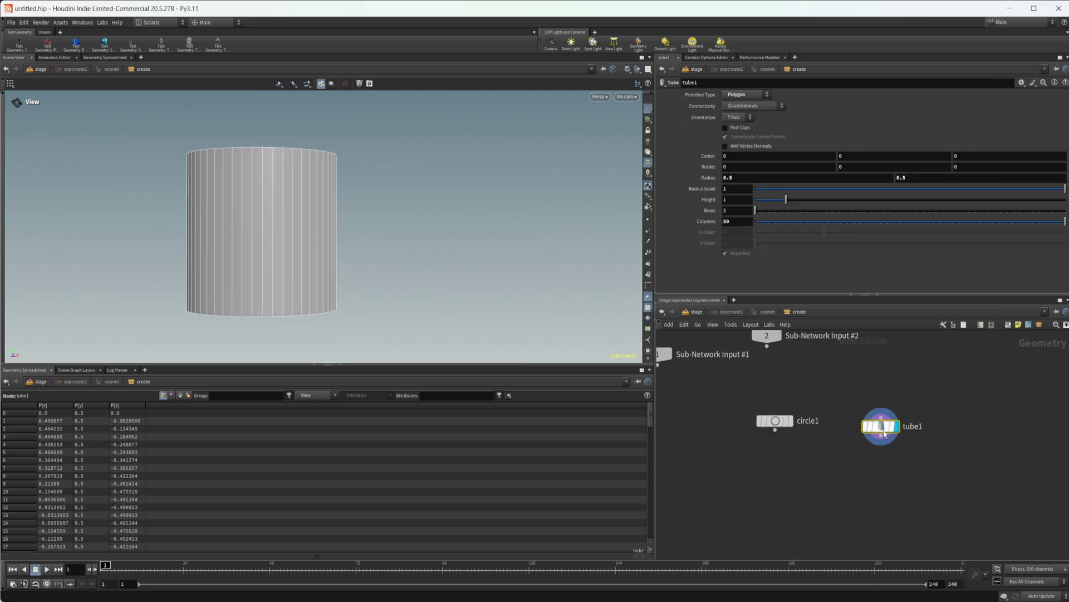
drag(880, 426, 864, 420)
click(740, 118)
click(735, 139)
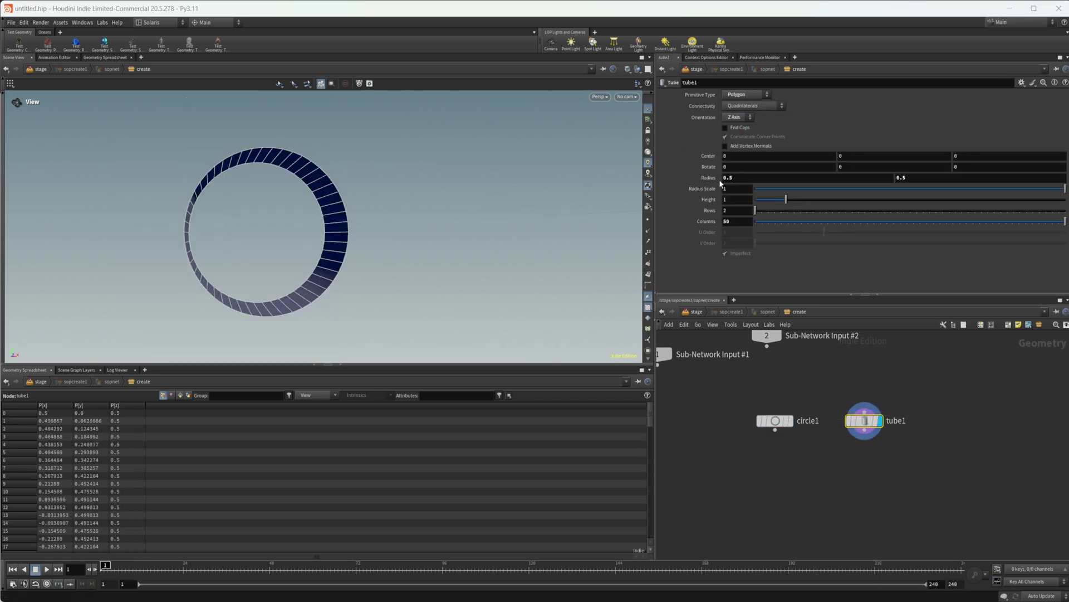
click(742, 128)
drag(377, 241, 265, 244)
Add a displayed Boolean node fed by circle1 and tube1
middle_drag(804, 461, 813, 457)
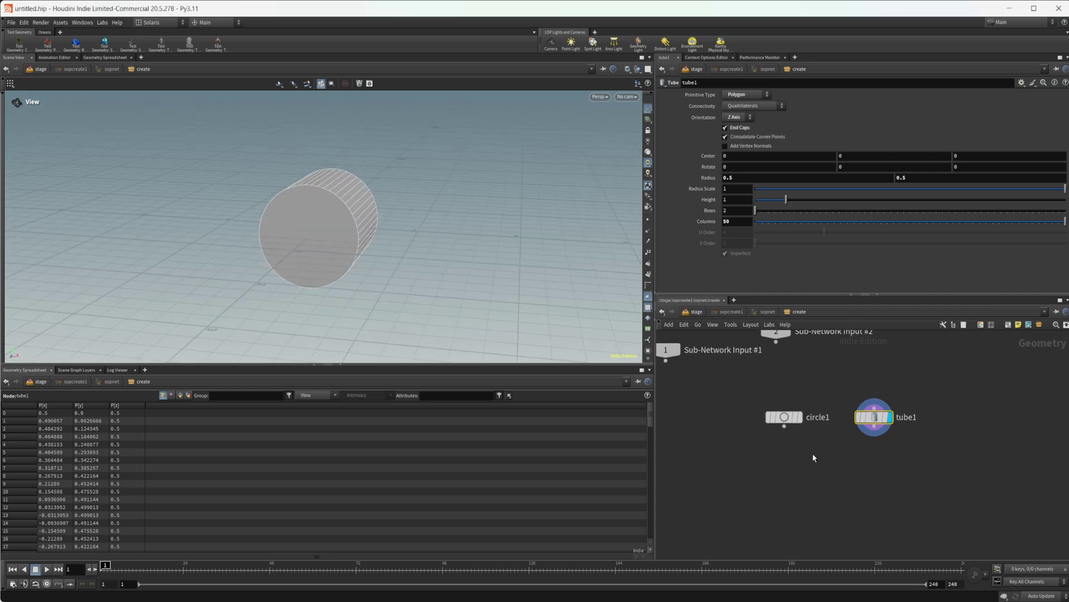
key(Tab)
text(bool)
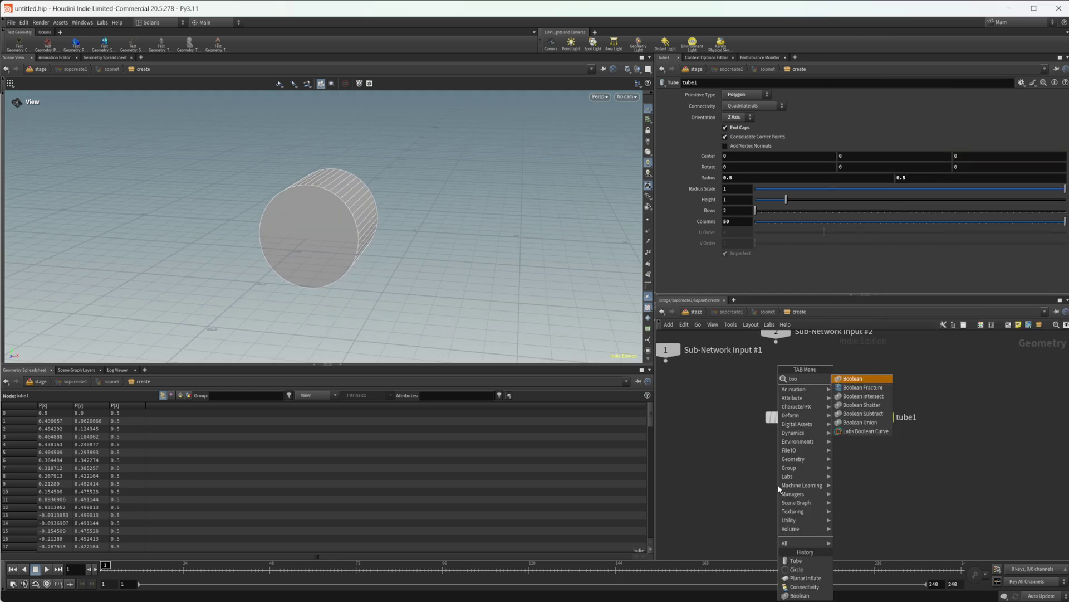
key(Return)
click(777, 484)
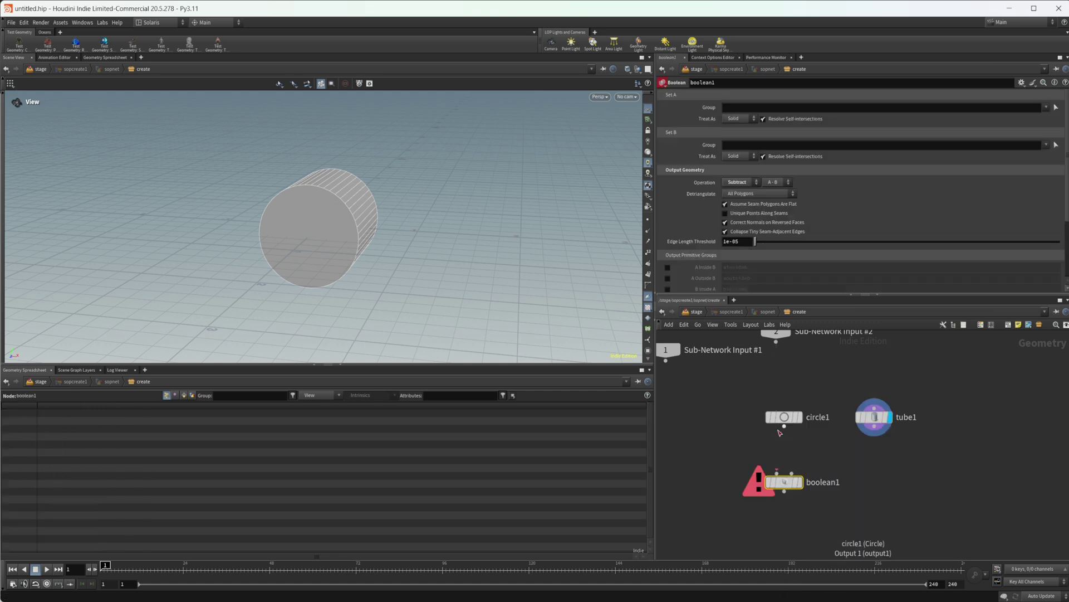
drag(874, 433, 791, 473)
click(800, 482)
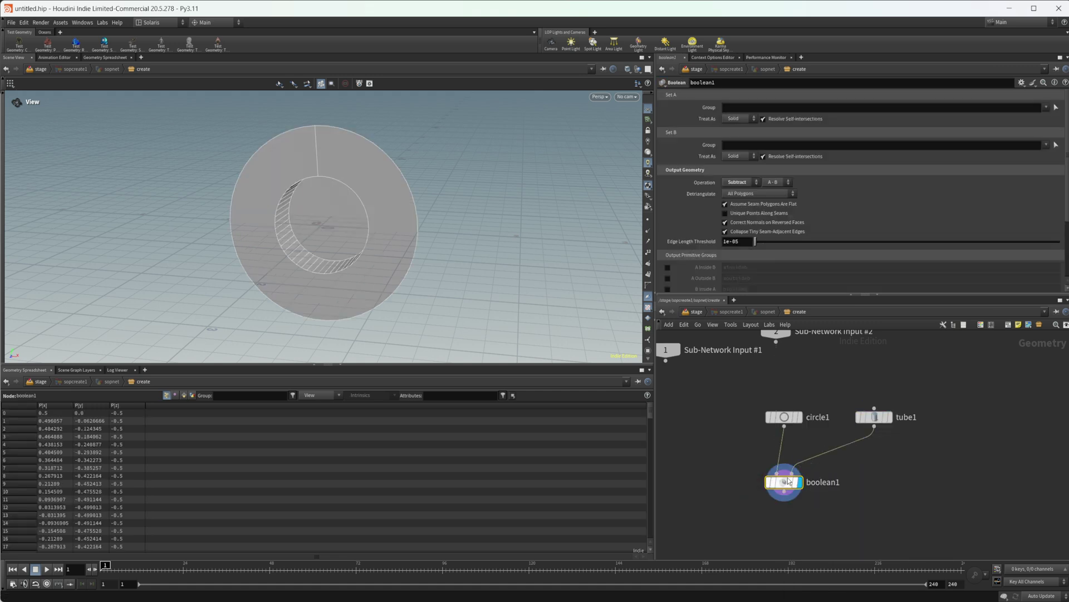
Treat Set A as Surface and set the Boolean operation to Shatter
click(736, 121)
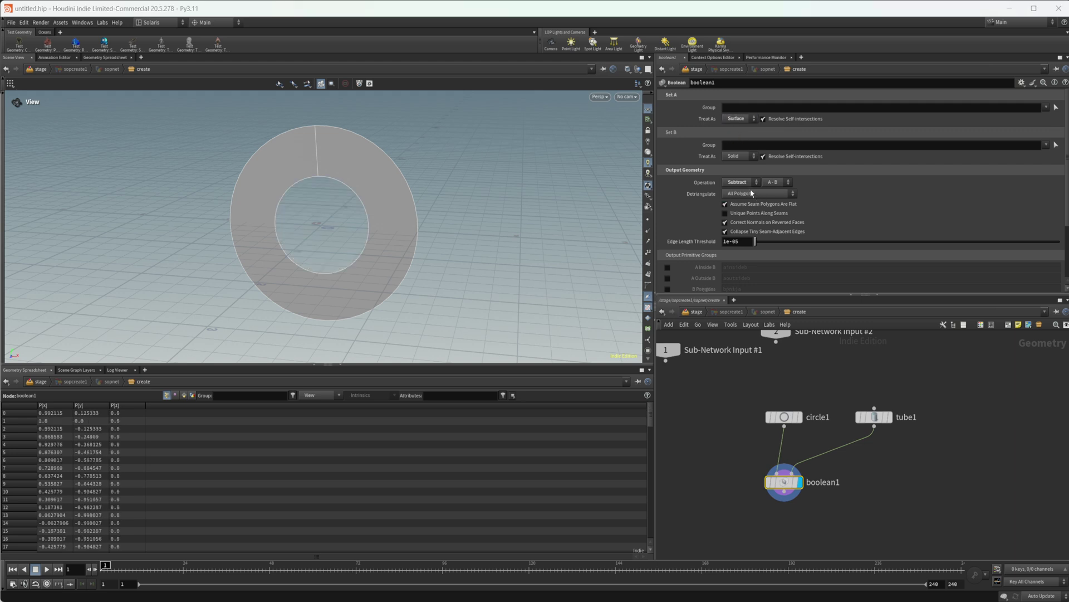
click(739, 182)
click(739, 223)
middle_drag(831, 483, 820, 415)
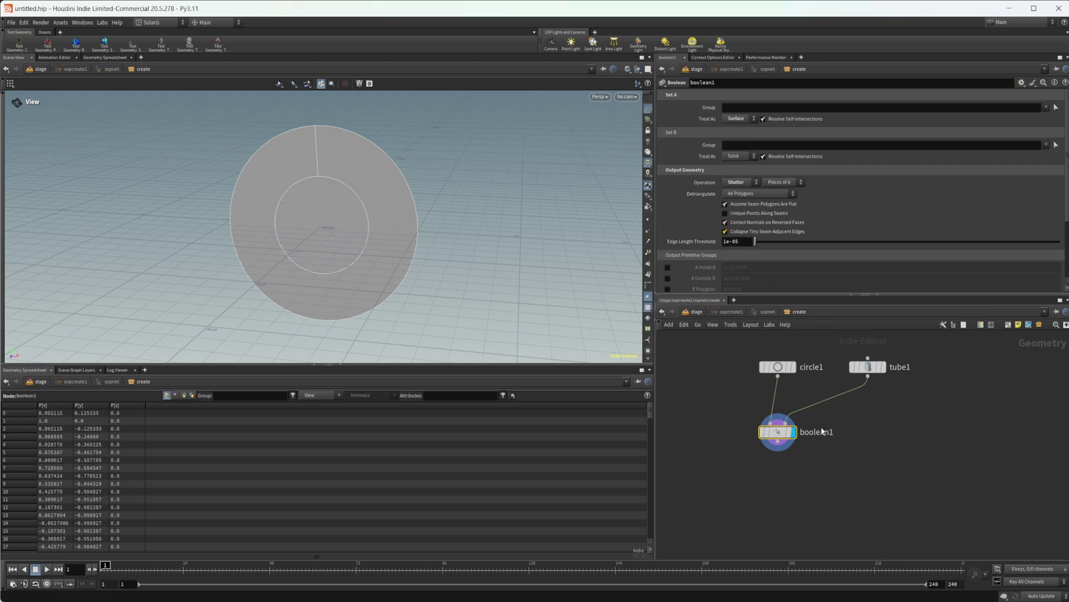
Add a Planar Inflate node below boolean1 to puff up the pieces
key(Tab)
text(plan)
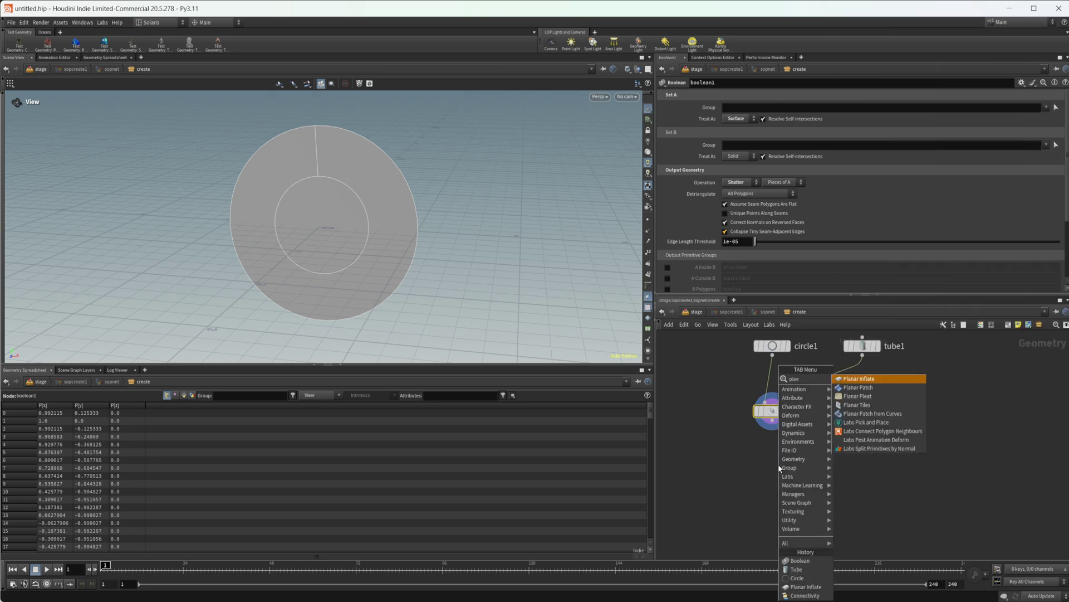
key(Return)
click(778, 464)
drag(359, 213, 360, 171)
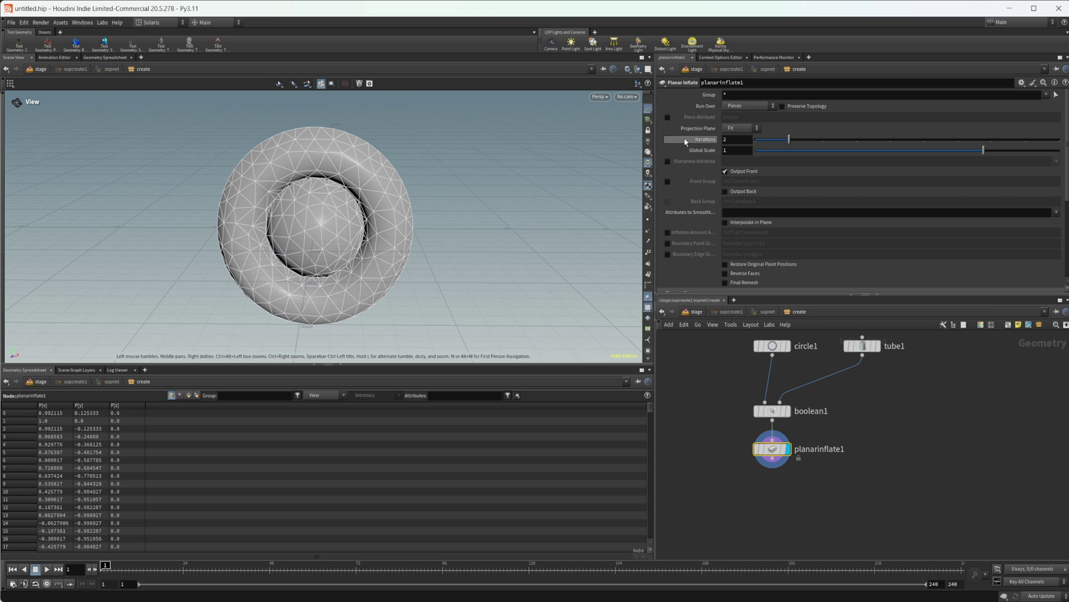
Compare the Run Over options (whole geometry, primitives), ending on Pieces
click(735, 106)
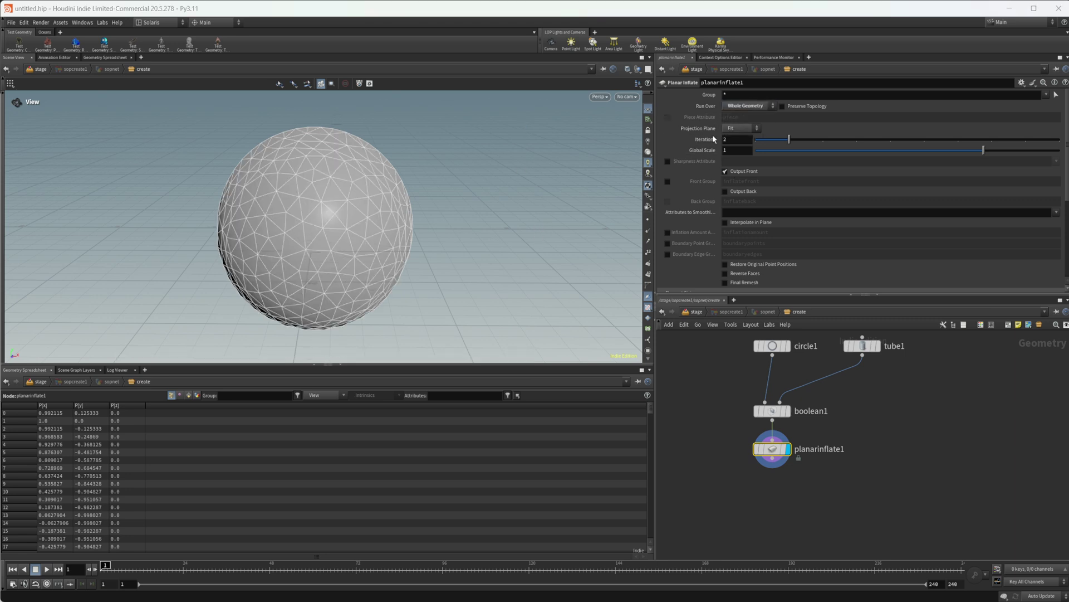
mouse_move(447, 233)
mouse_down()
mouse_move(367, 202)
mouse_move(209, 202)
mouse_up()
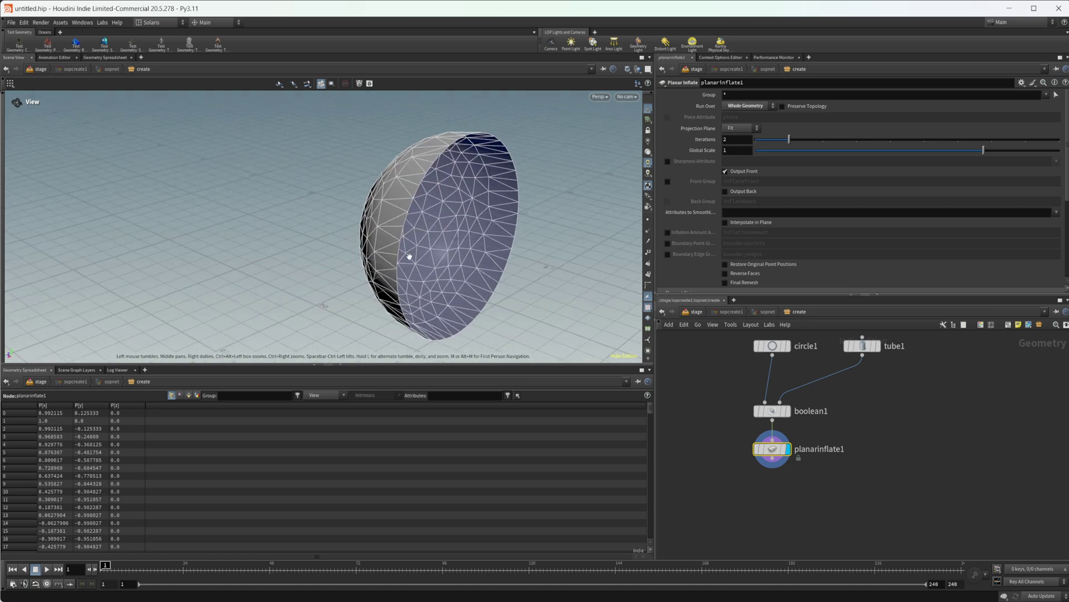
mouse_move(420, 248)
mouse_down()
mouse_move(465, 221)
mouse_move(381, 220)
mouse_move(496, 227)
mouse_move(450, 209)
mouse_up()
click(748, 106)
click(748, 123)
click(747, 106)
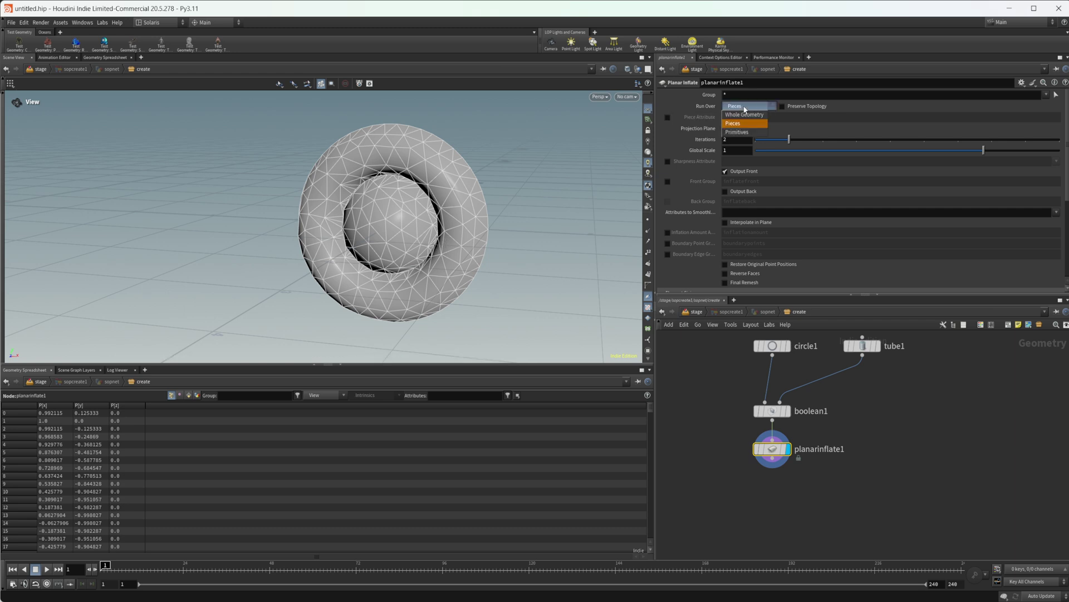
click(746, 139)
click(748, 106)
click(742, 126)
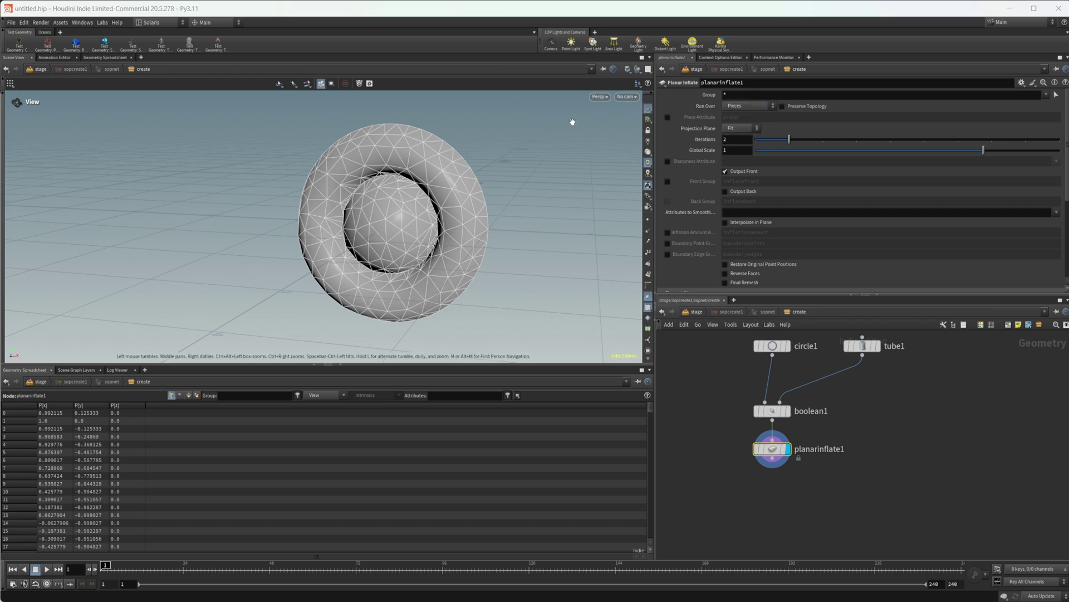
Try the Manual projection plane, then set Projection Plane back to Fit
click(737, 128)
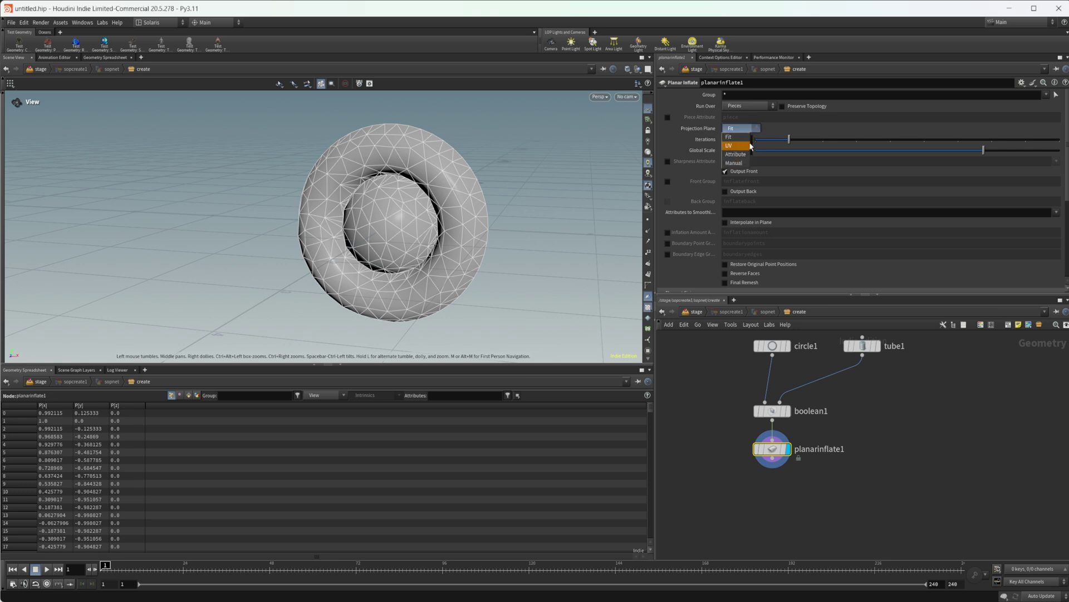
click(736, 163)
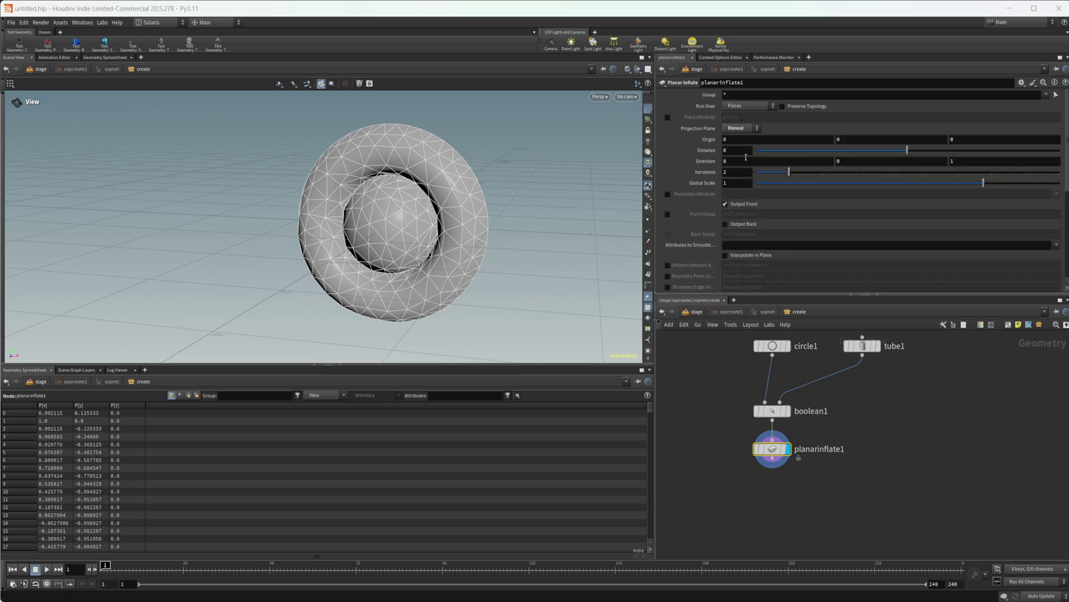
click(737, 128)
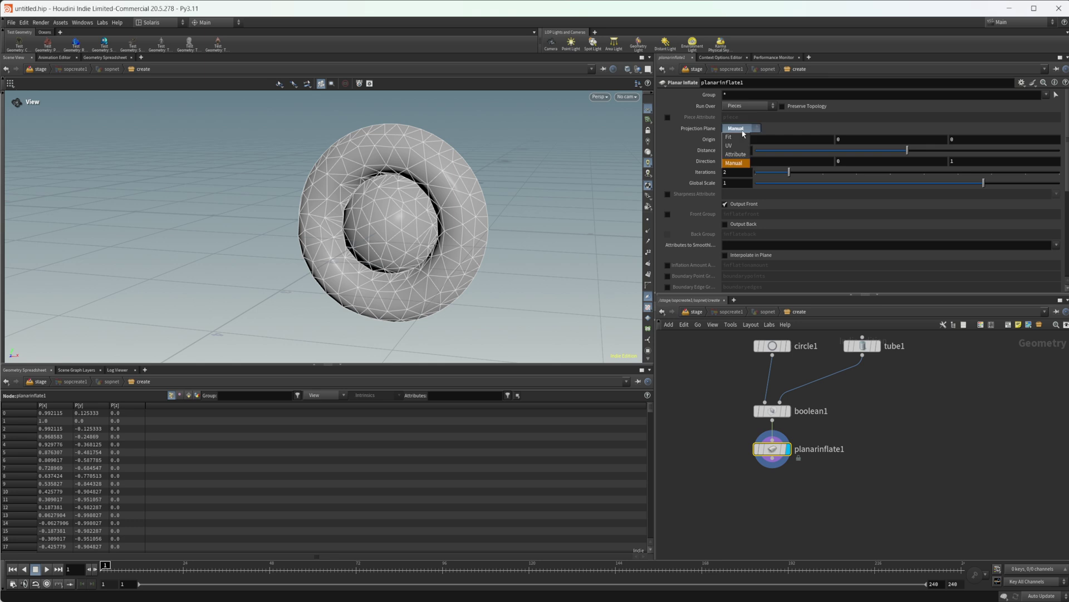
click(734, 136)
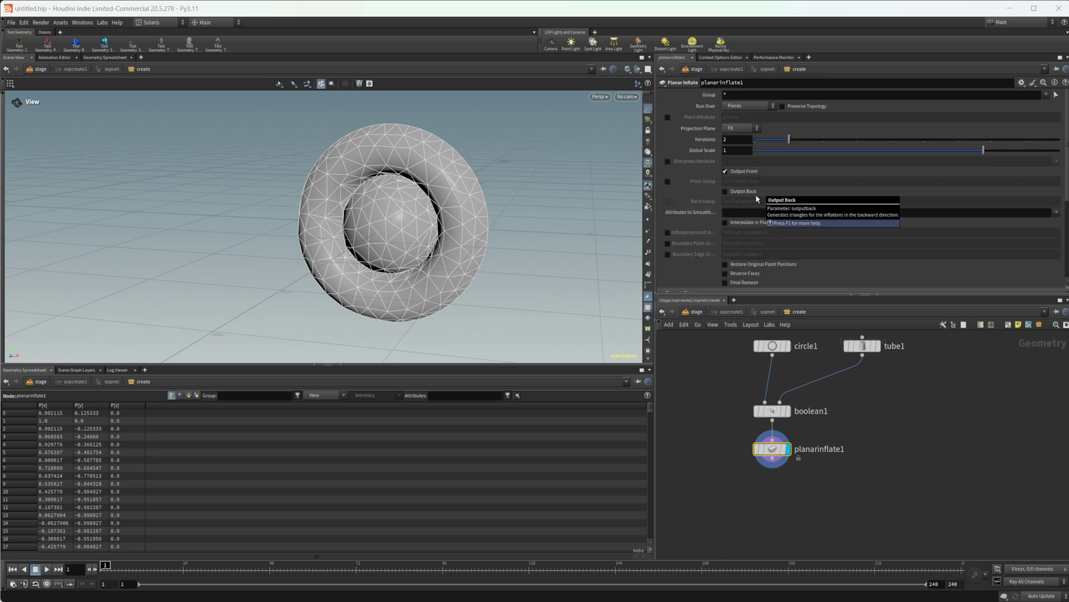
Test the Planar Inflate global scale at 0.139, 0.552 and 2
drag(492, 234, 464, 216)
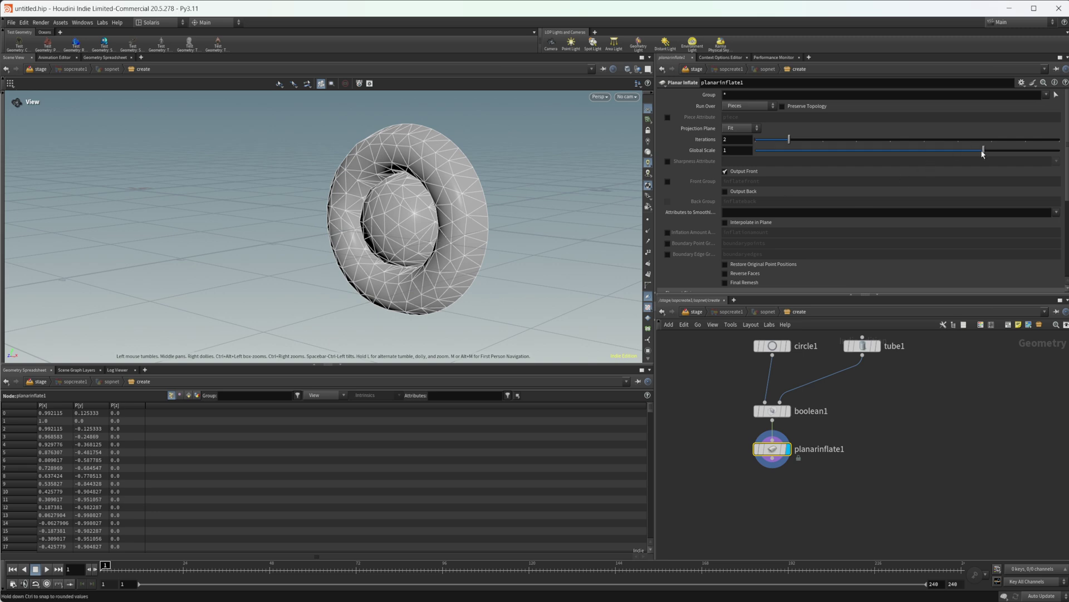
drag(983, 153, 918, 155)
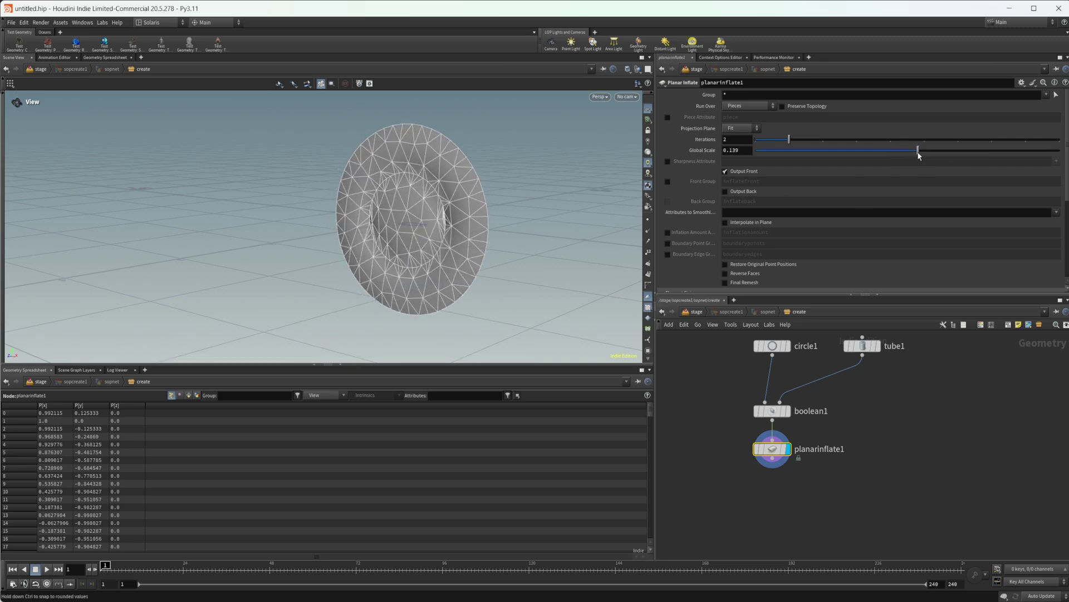
drag(394, 191, 549, 191)
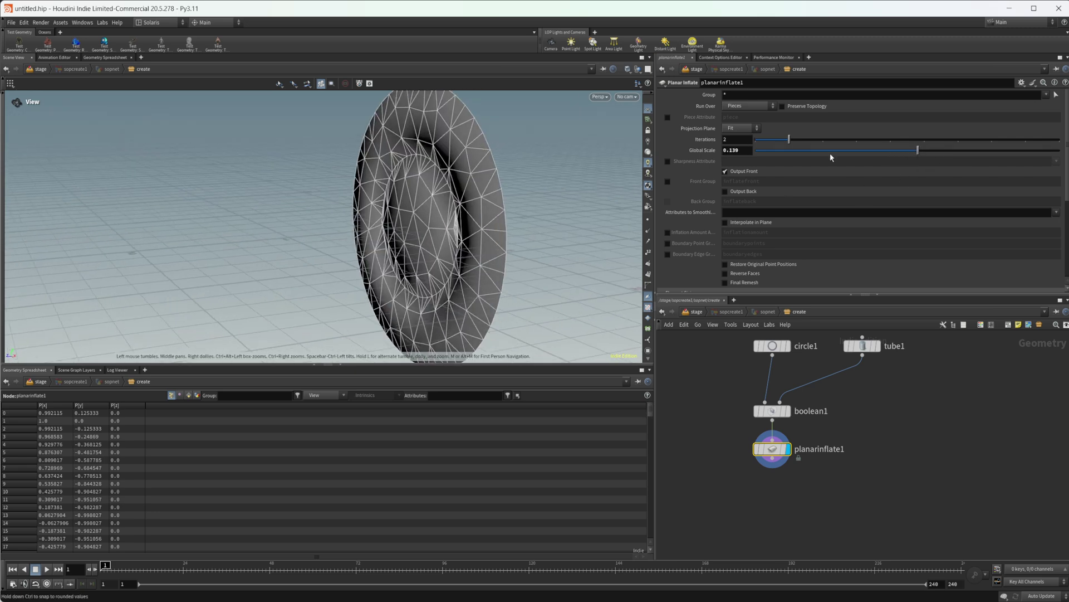
drag(918, 151, 951, 150)
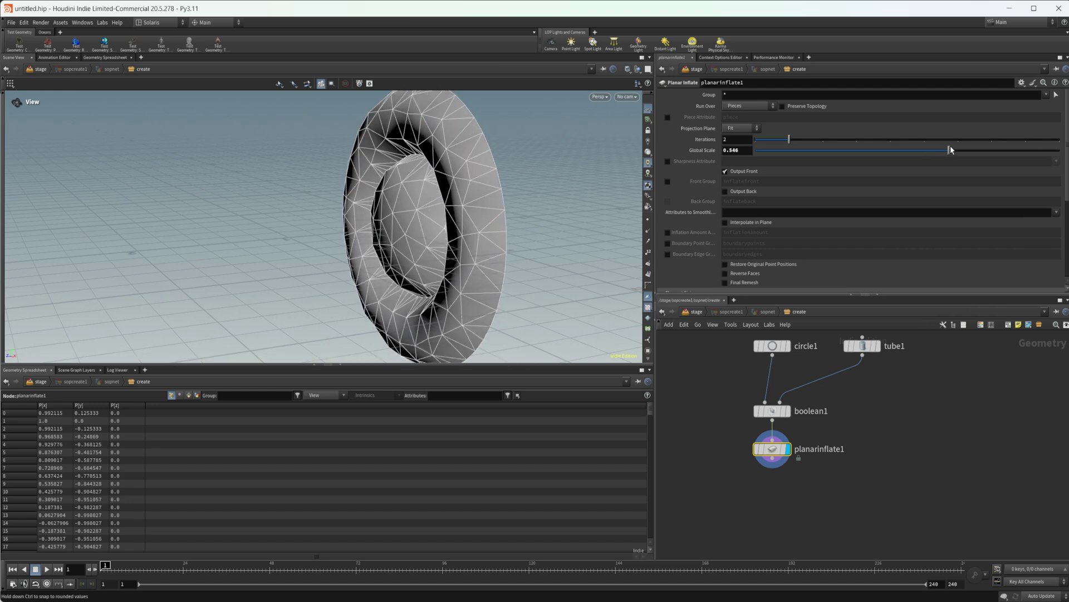
mouse_move(951, 149)
mouse_down()
mouse_move(1060, 150)
mouse_move(854, 145)
mouse_up()
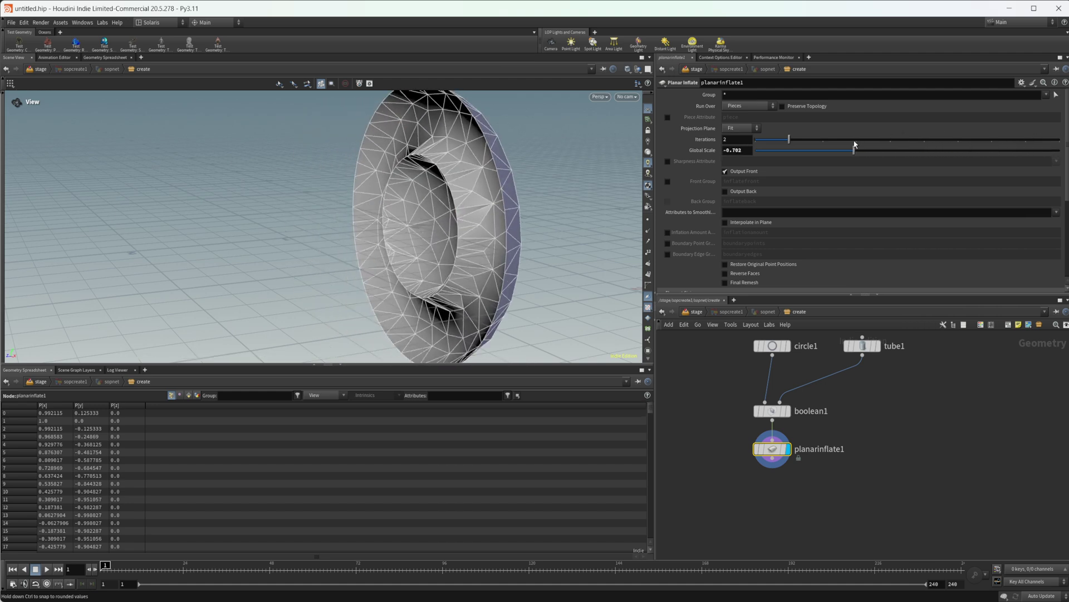
Reset global scale to its default of 1 and set iterations to two
mouse_move(389, 167)
mouse_down()
mouse_move(446, 148)
mouse_move(347, 216)
mouse_move(382, 183)
mouse_up()
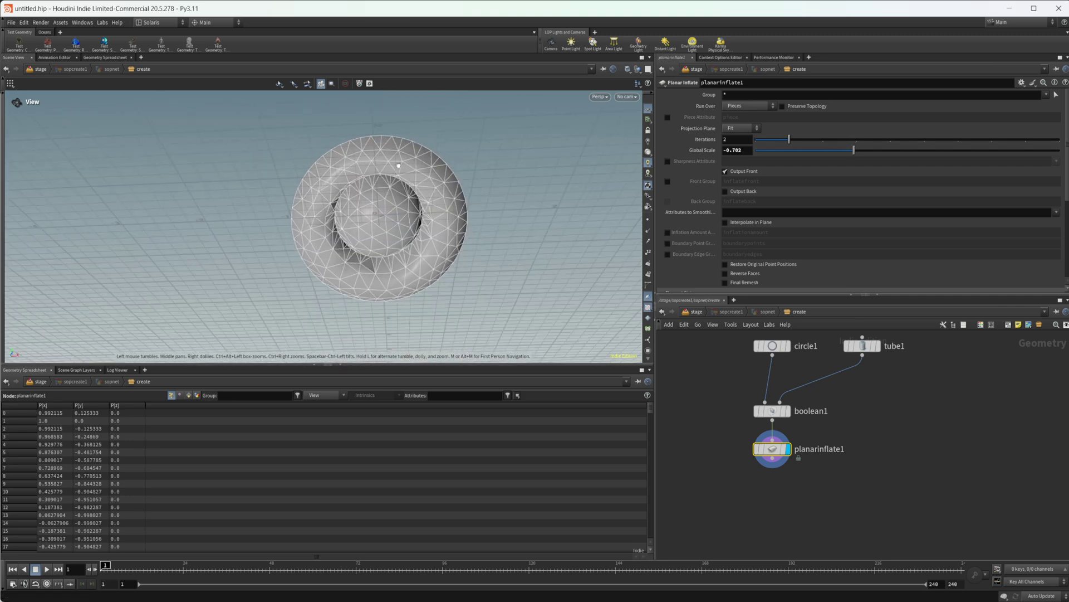
ctrl+middle_click(717, 148)
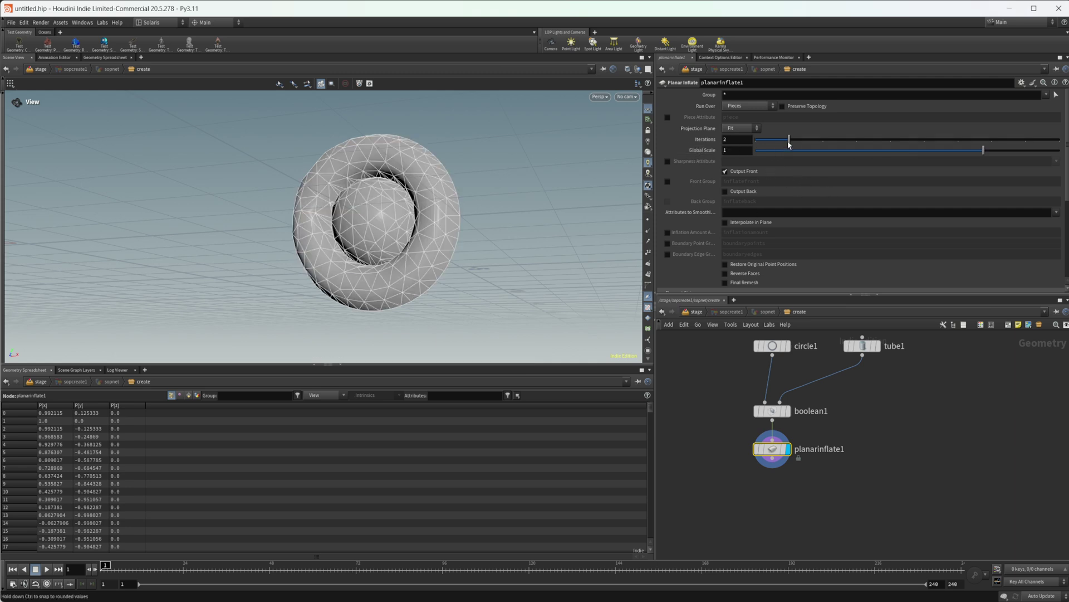
mouse_move(792, 144)
mouse_down()
mouse_move(754, 141)
mouse_move(821, 138)
mouse_move(789, 140)
mouse_up()
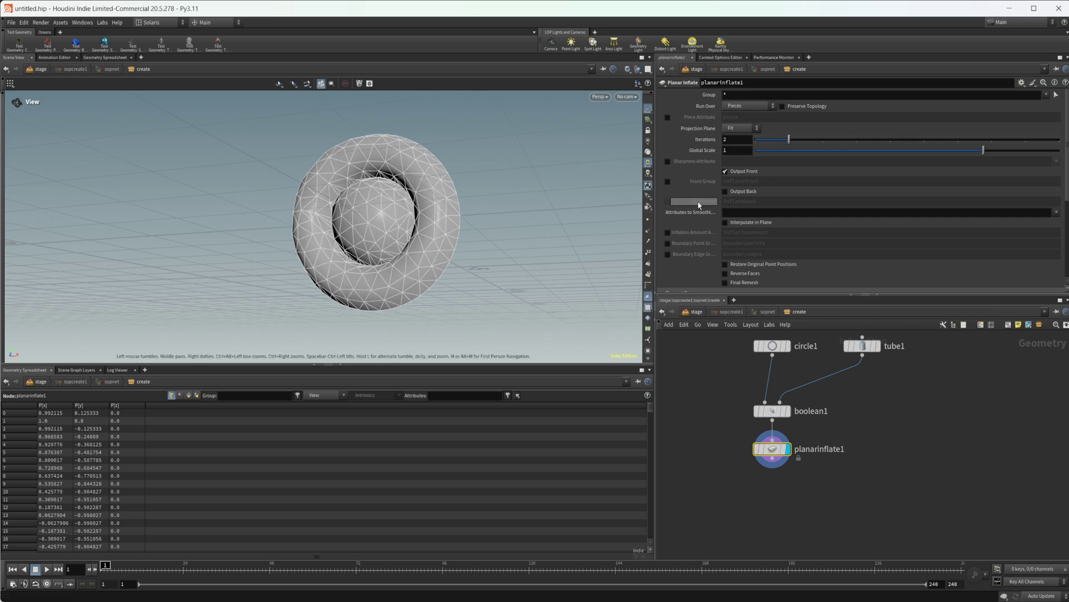
scroll(685, 191, down, 1)
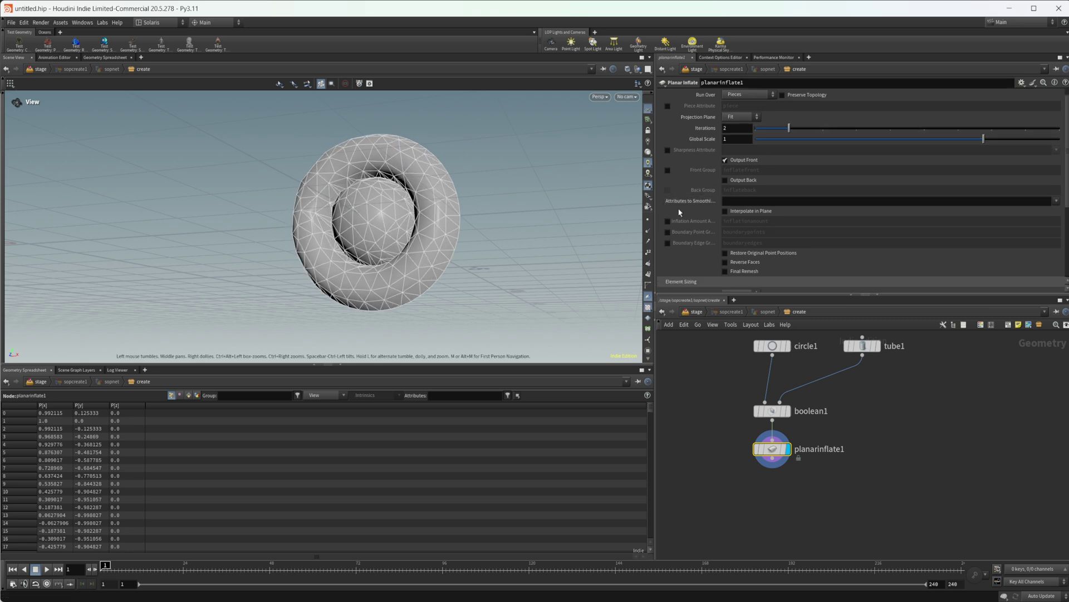
Enable Output Back and set the remesh target length to 0.05
click(725, 180)
drag(382, 287, 536, 232)
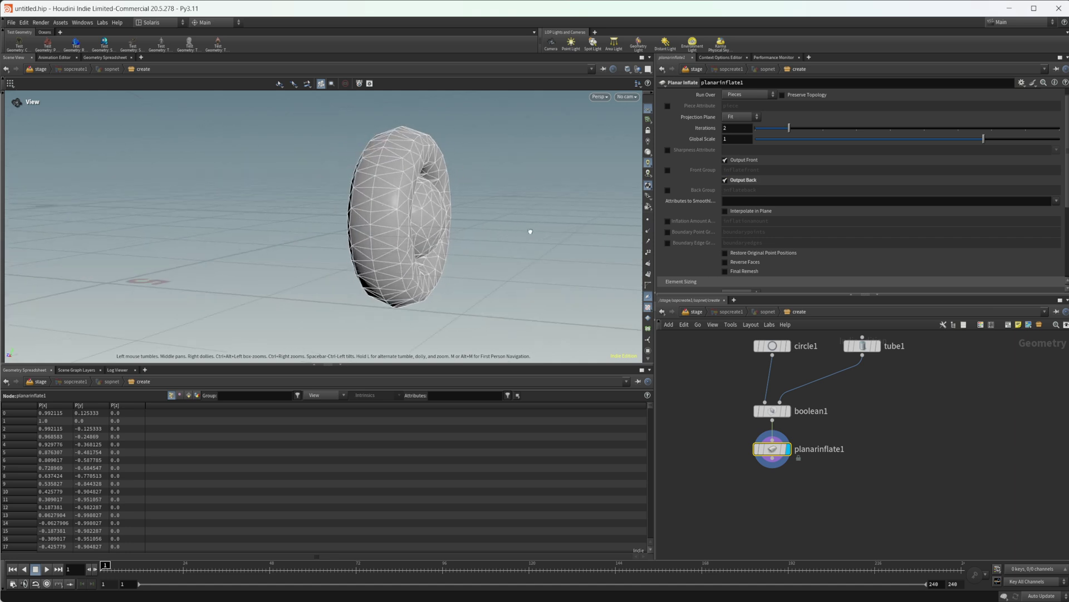
drag(534, 235, 493, 223)
scroll(733, 268, down, 1)
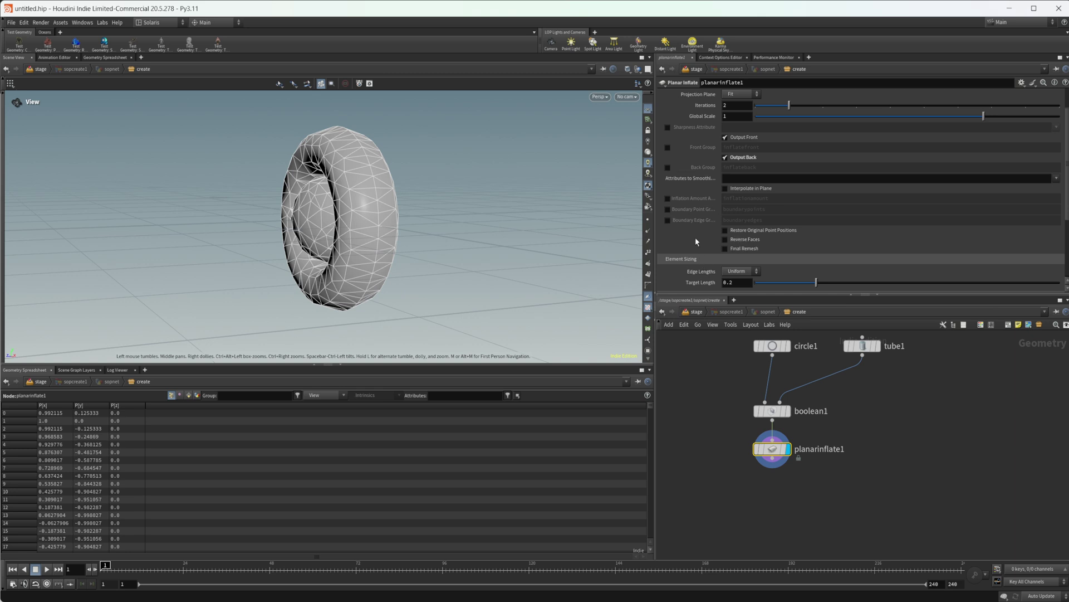
scroll(696, 241, down, 2)
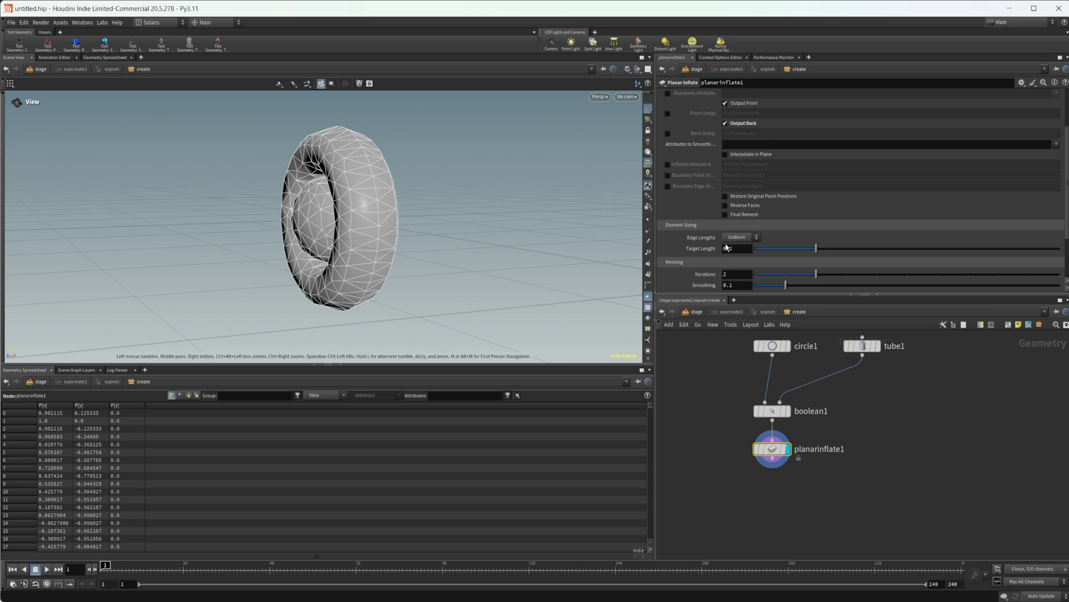
middle_drag(726, 248, 730, 248)
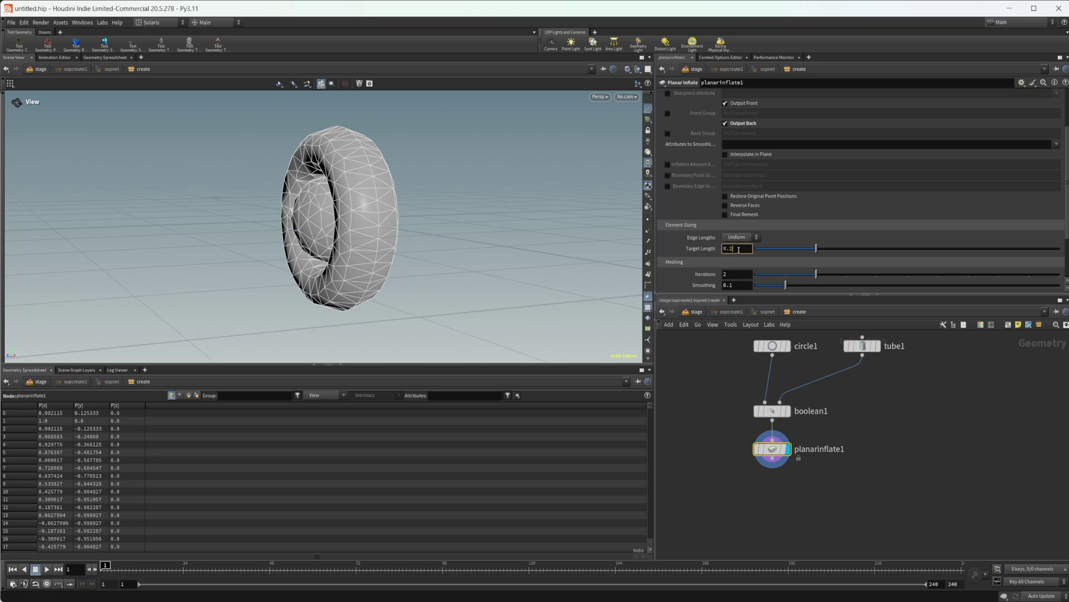
mouse_move(530, 258)
mouse_down()
mouse_move(320, 227)
mouse_move(360, 140)
mouse_up()
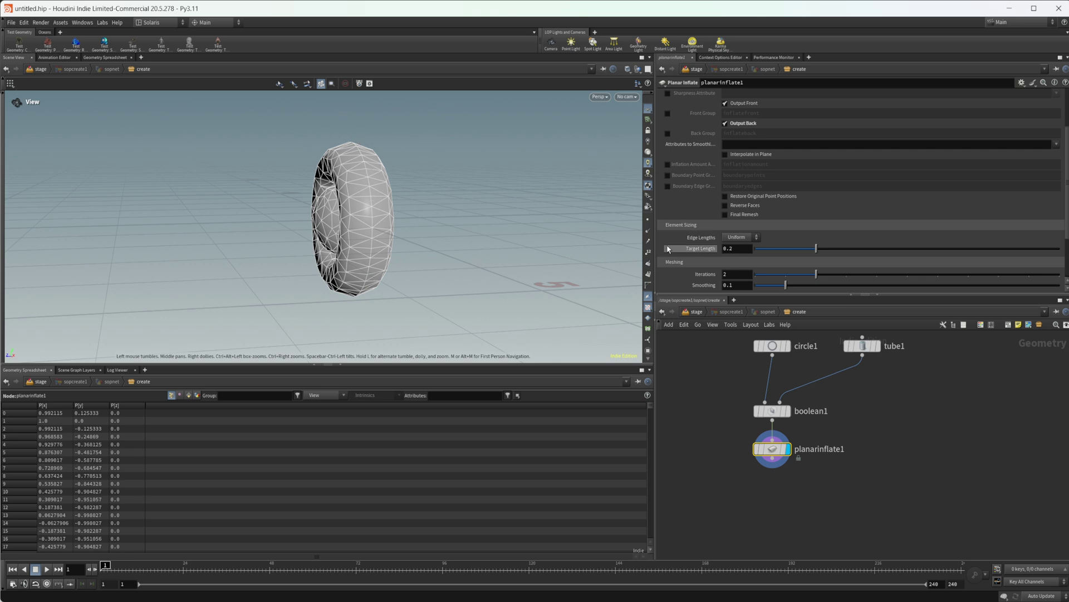
click(739, 248)
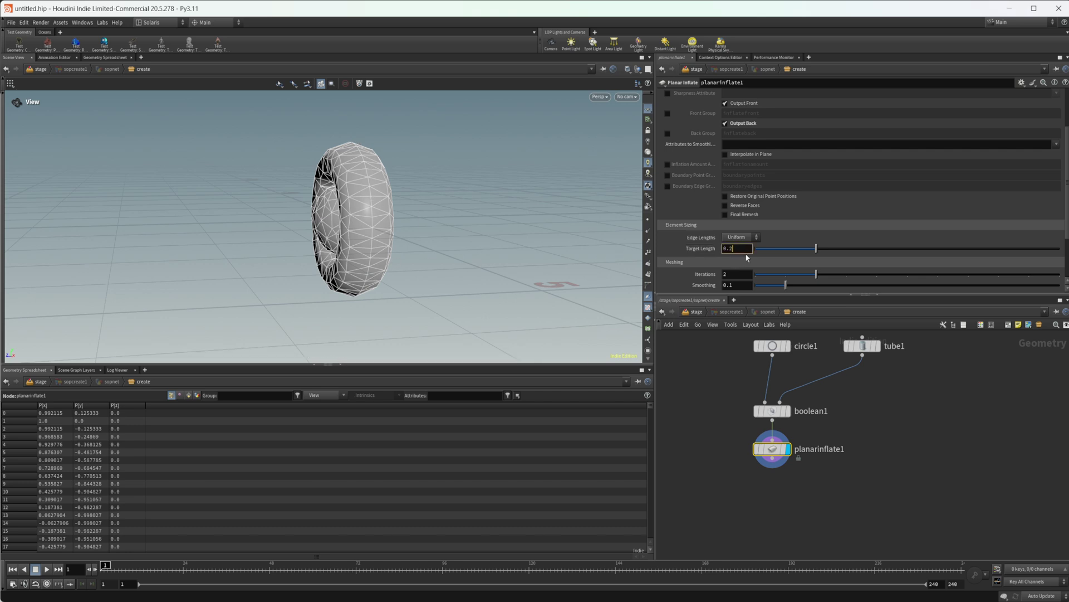
text(0.05)
key(Return)
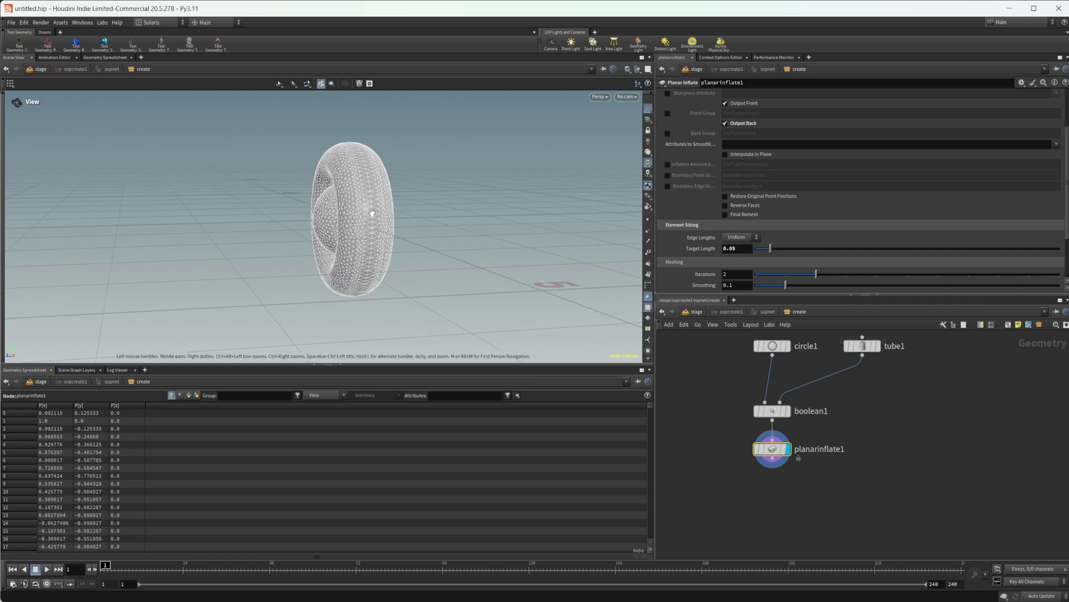
scroll(474, 215, up, 3)
Enable Final Remesh and lower the target edge length to 0.02
drag(473, 214, 299, 173)
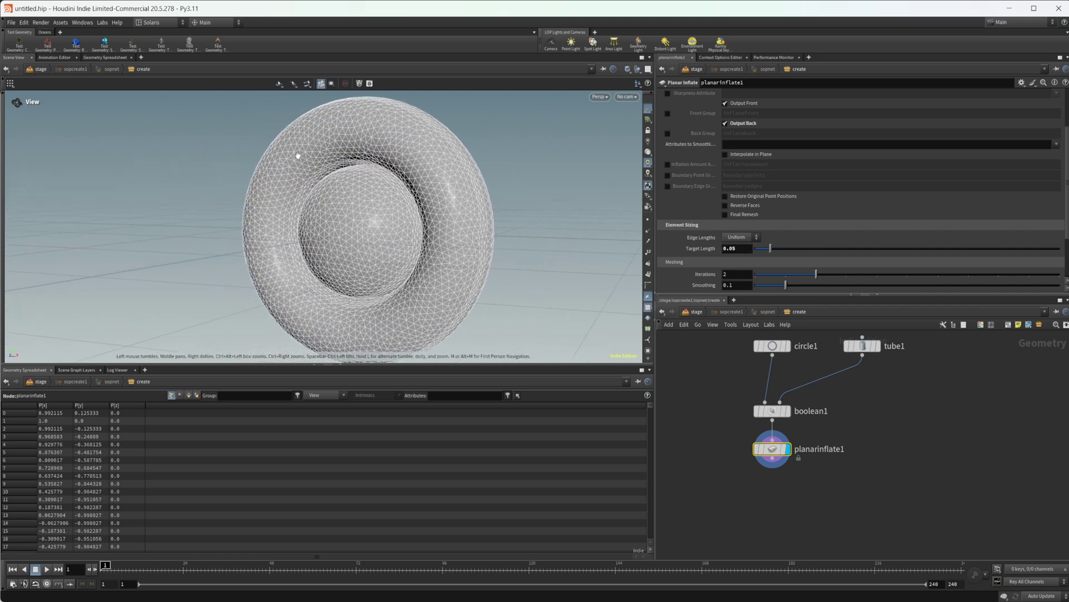
scroll(380, 197, down, 2)
drag(380, 197, 375, 198)
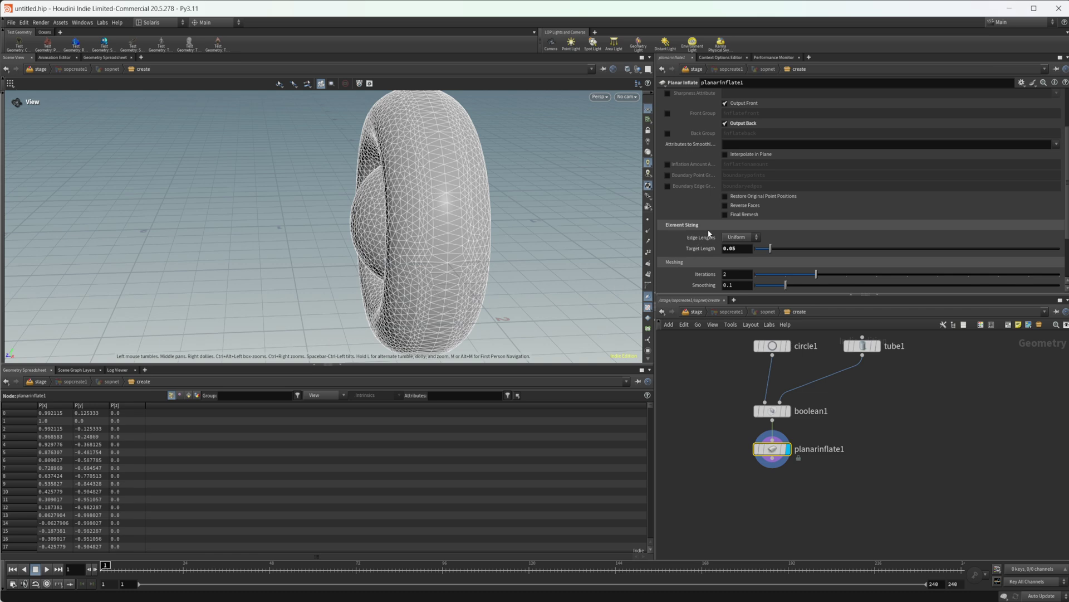
click(745, 215)
drag(459, 257, 429, 148)
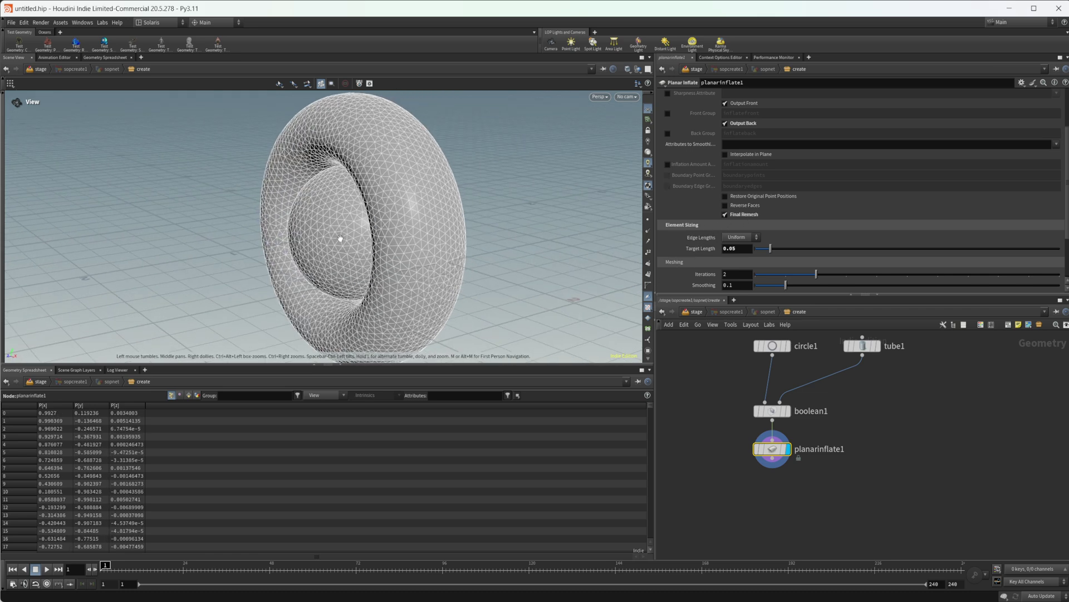
mouse_move(346, 238)
mouse_down()
mouse_move(443, 224)
mouse_move(241, 177)
mouse_up()
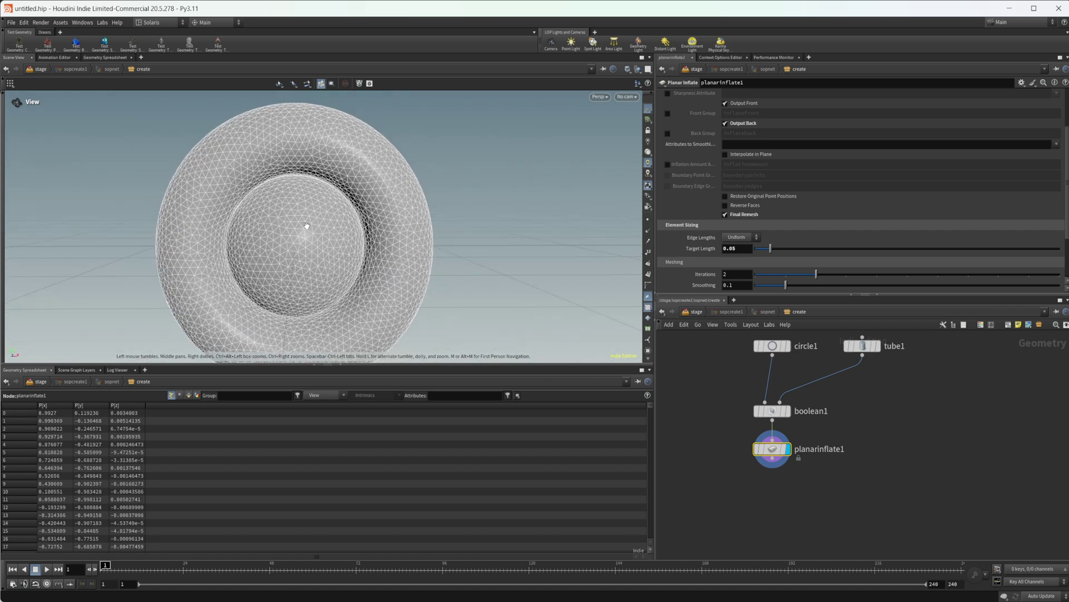
drag(303, 226, 234, 226)
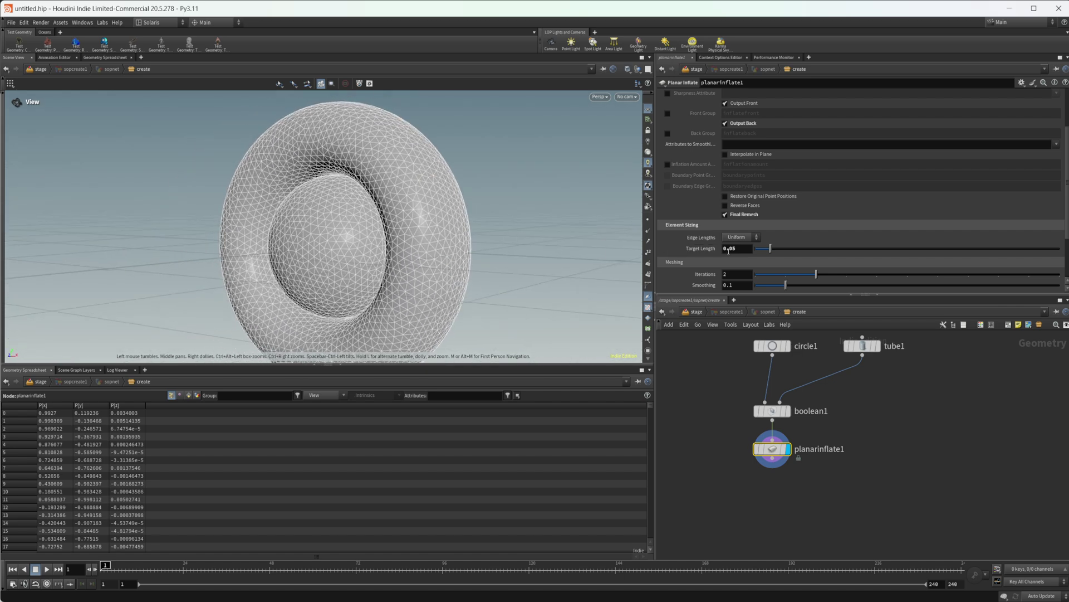
click(743, 249)
text(2)
key(Return)
drag(489, 220, 521, 232)
scroll(754, 267, down, 2)
scroll(755, 266, down, 1)
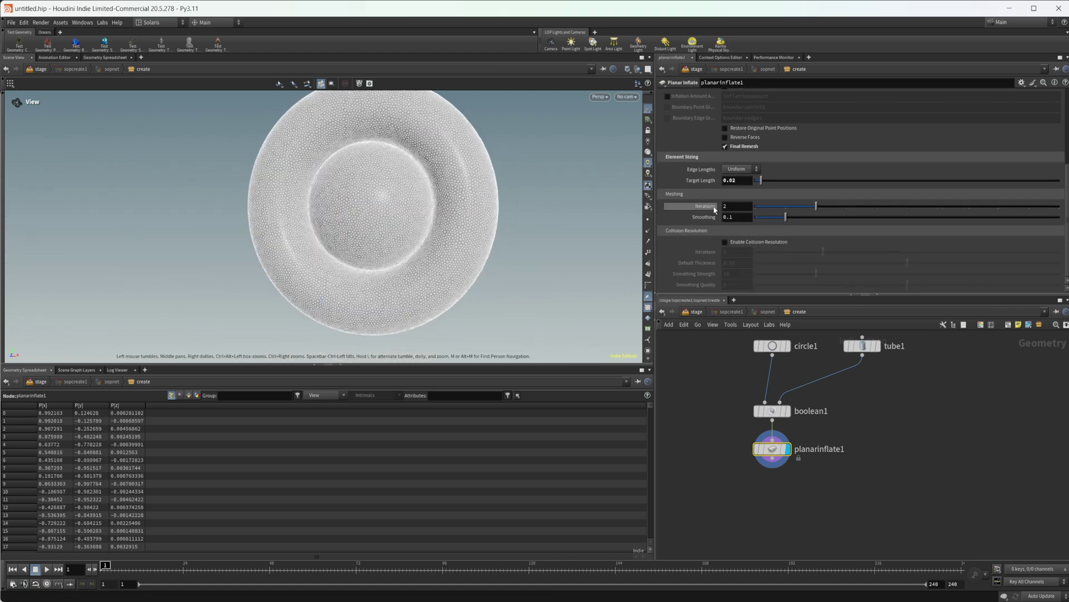
click(724, 242)
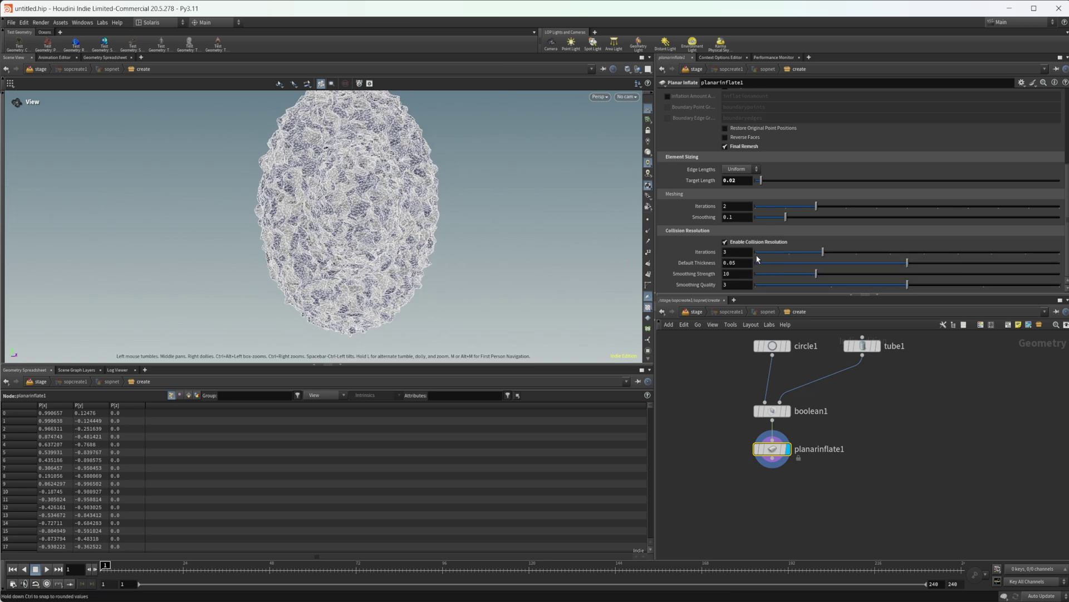
click(743, 242)
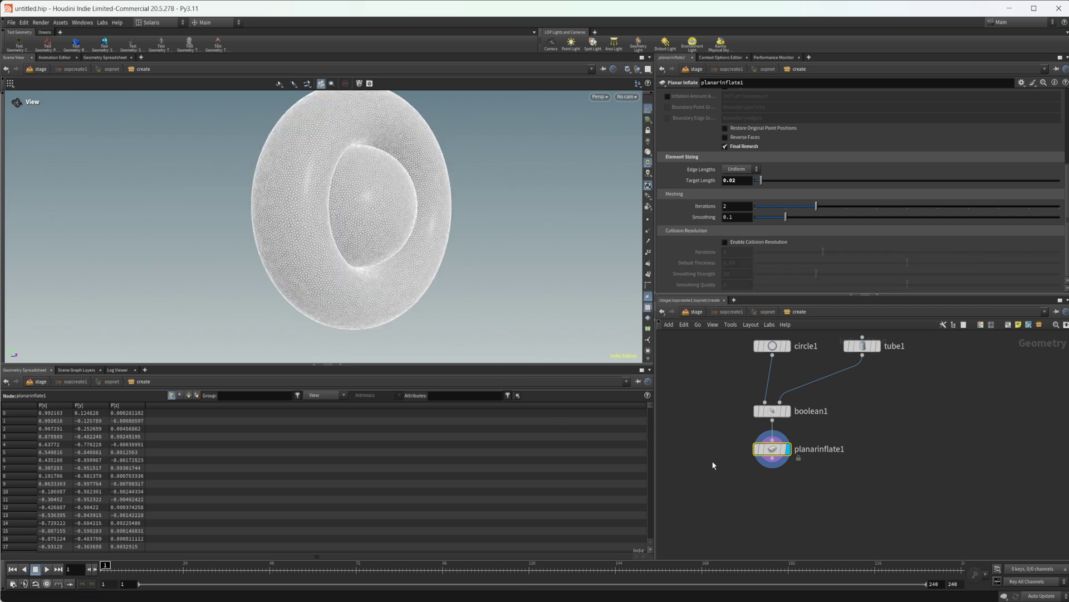
Add a Sculpt node below planarinflate1, switch to smooth shaded, and start sculpting
middle_drag(763, 491, 745, 448)
key(Tab)
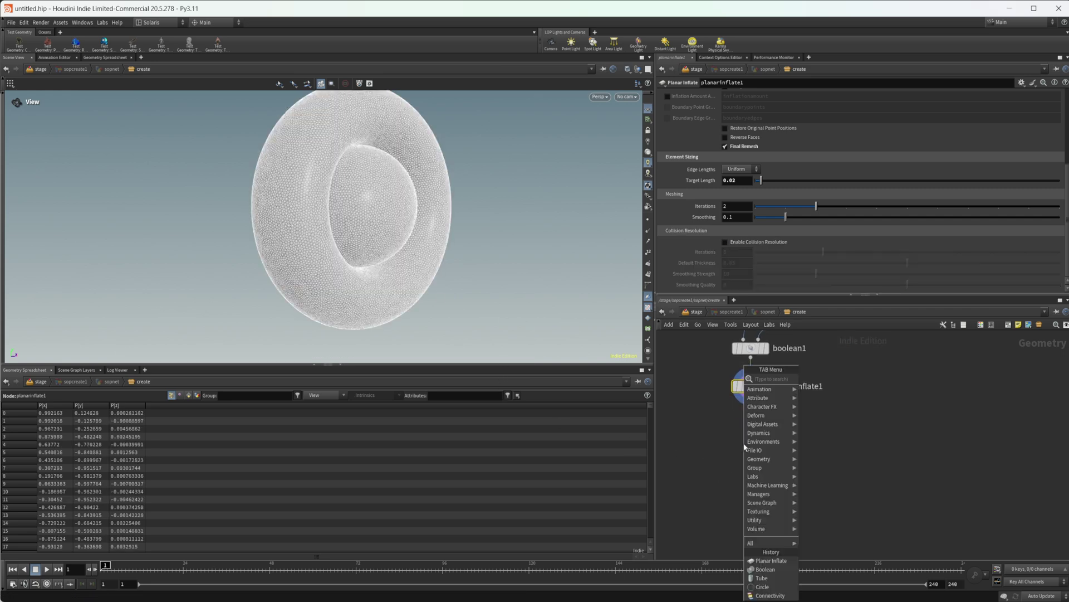
text(scul)
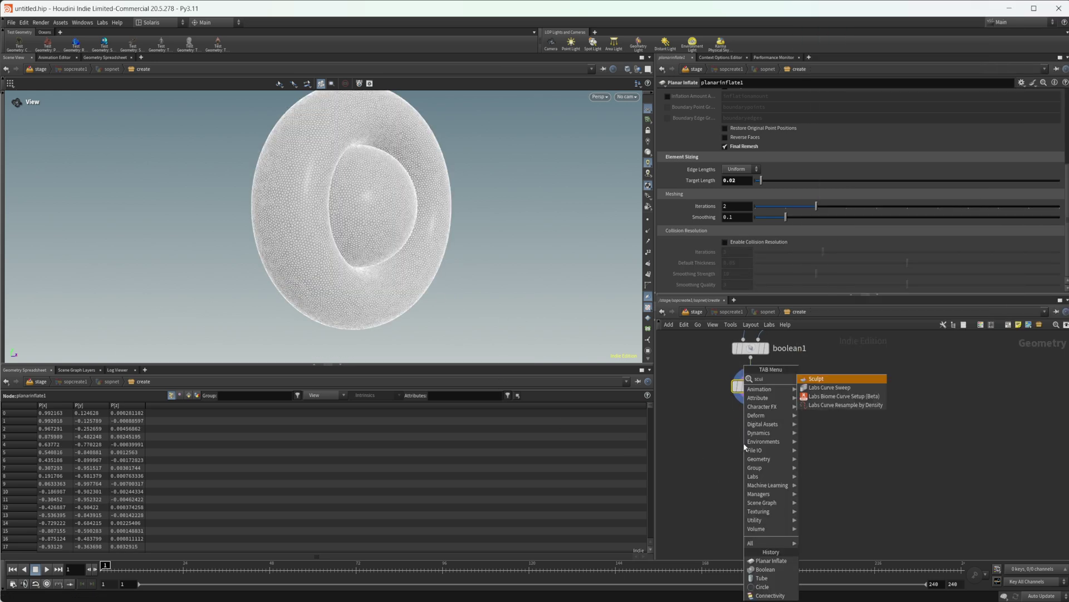
key(Return)
click(744, 447)
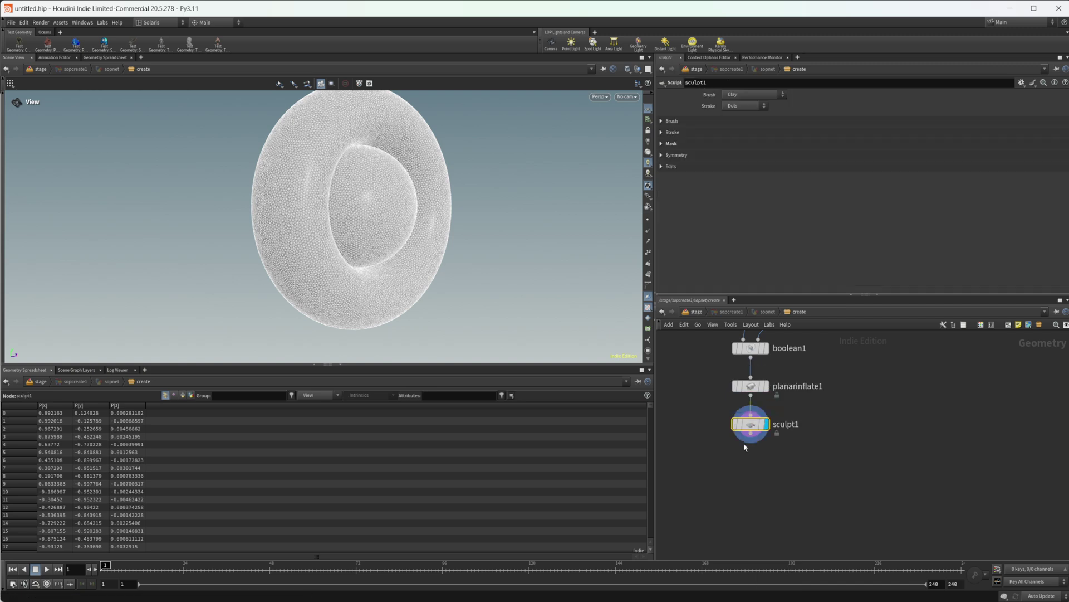
drag(453, 239, 384, 234)
key(shift+w)
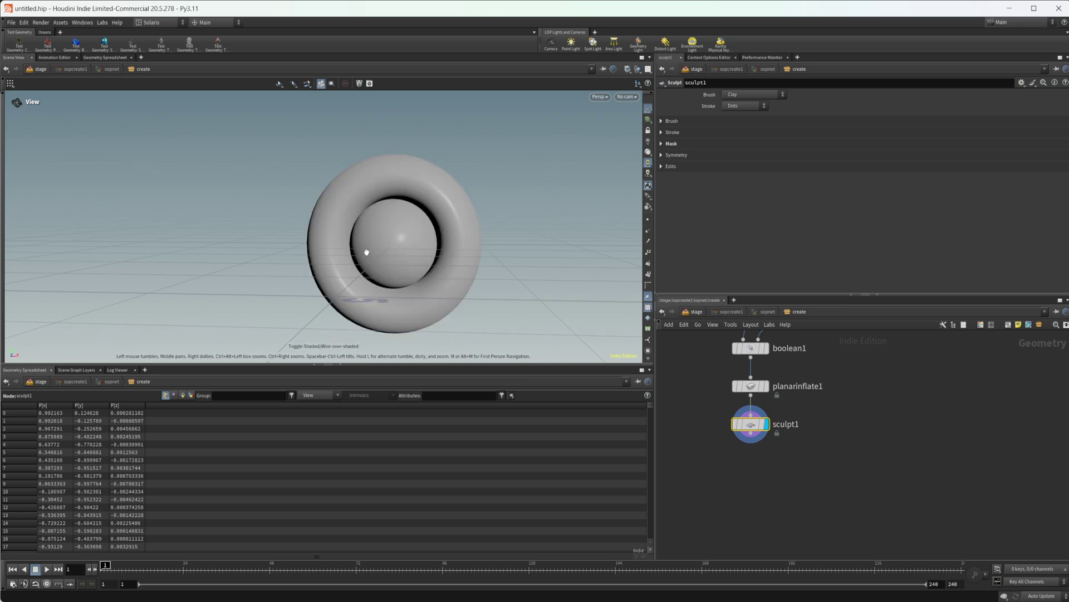
scroll(374, 249, up, 3)
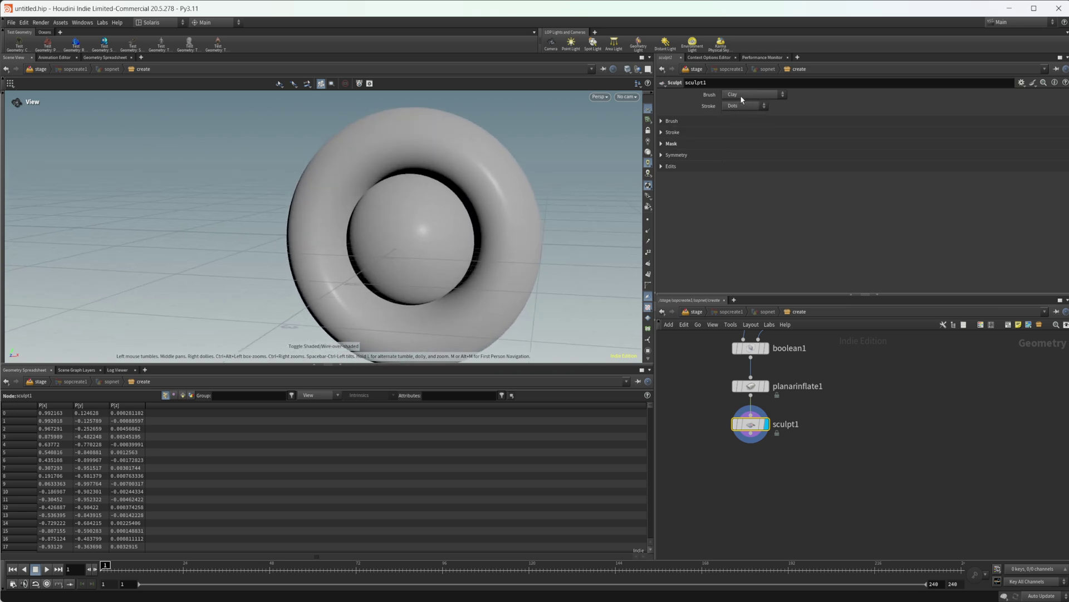
key(Return)
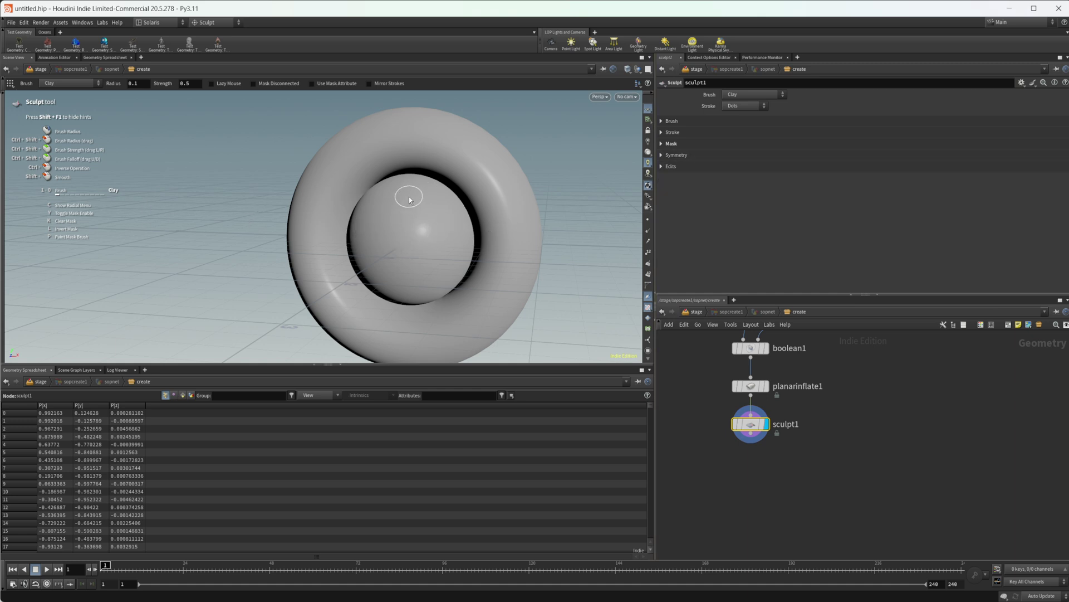
Try the Scale - Shot Sculpt brush, then pick Clay and test Clay Strips
key(c)
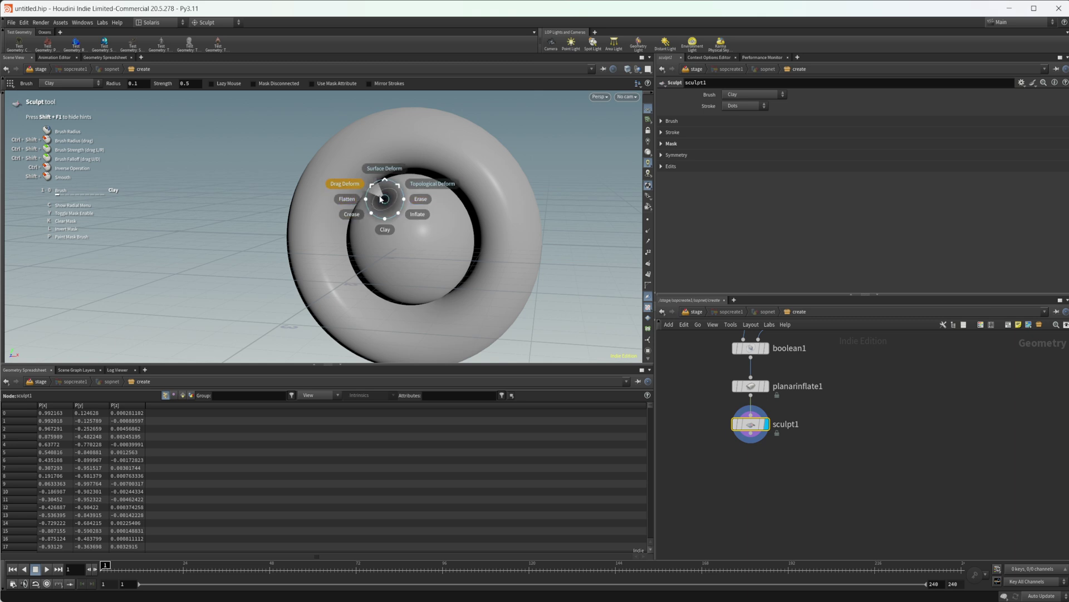
click(427, 181)
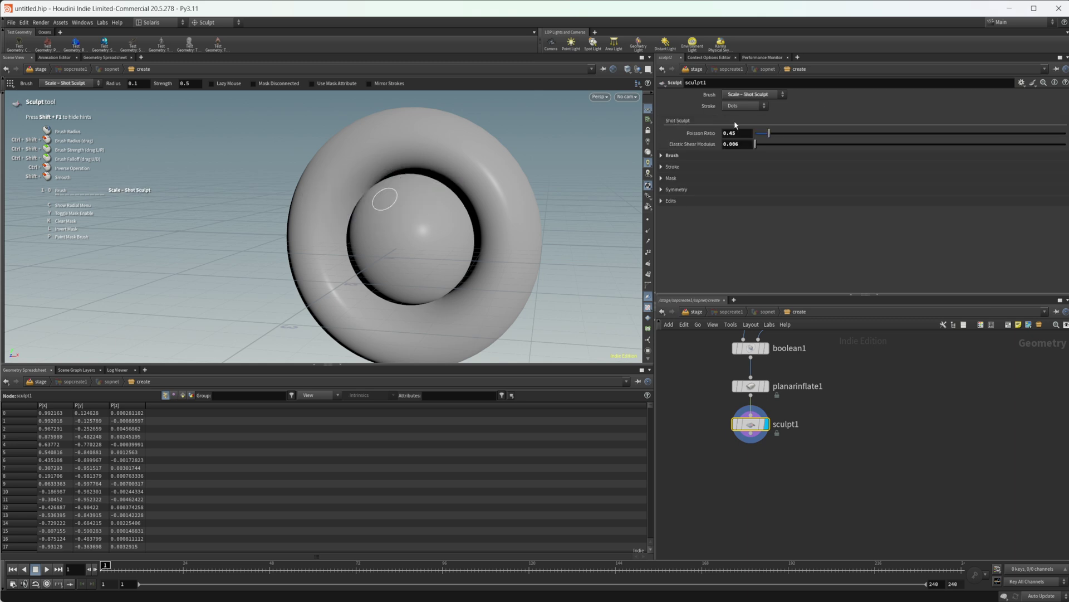
click(751, 95)
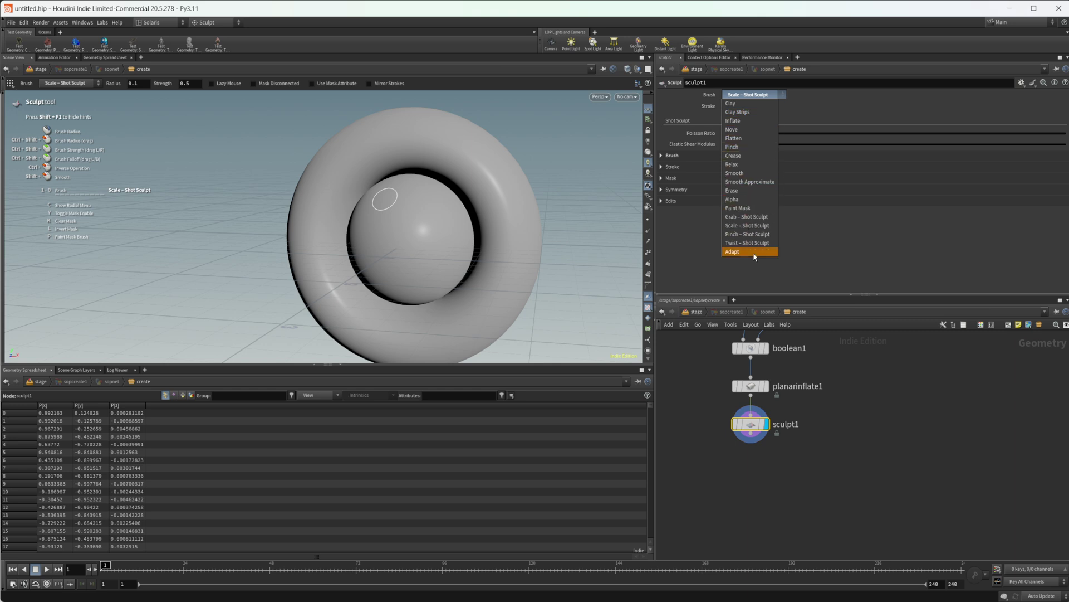
click(747, 224)
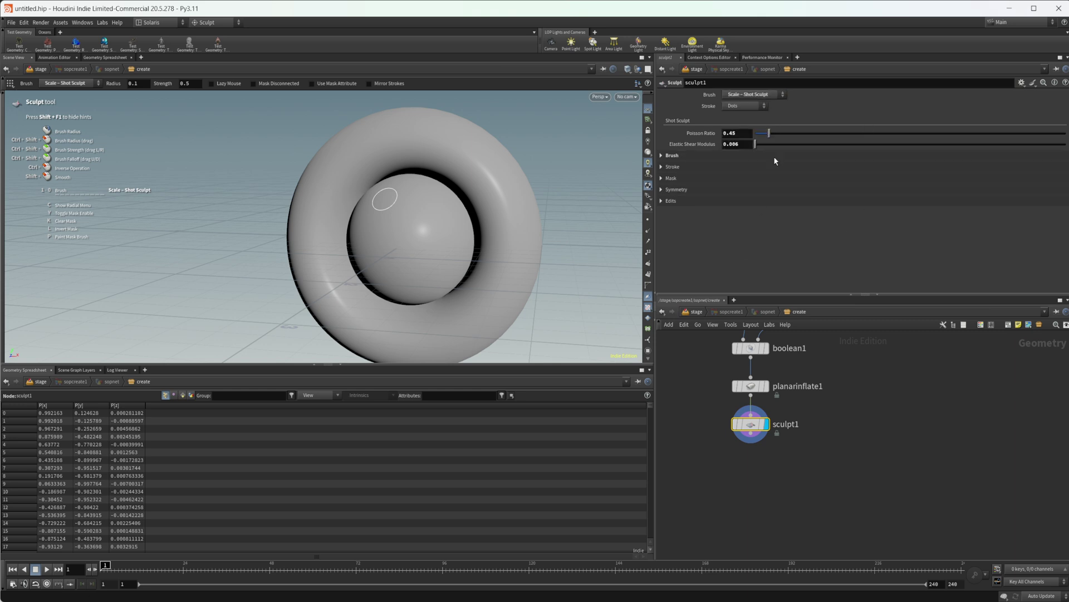
click(763, 98)
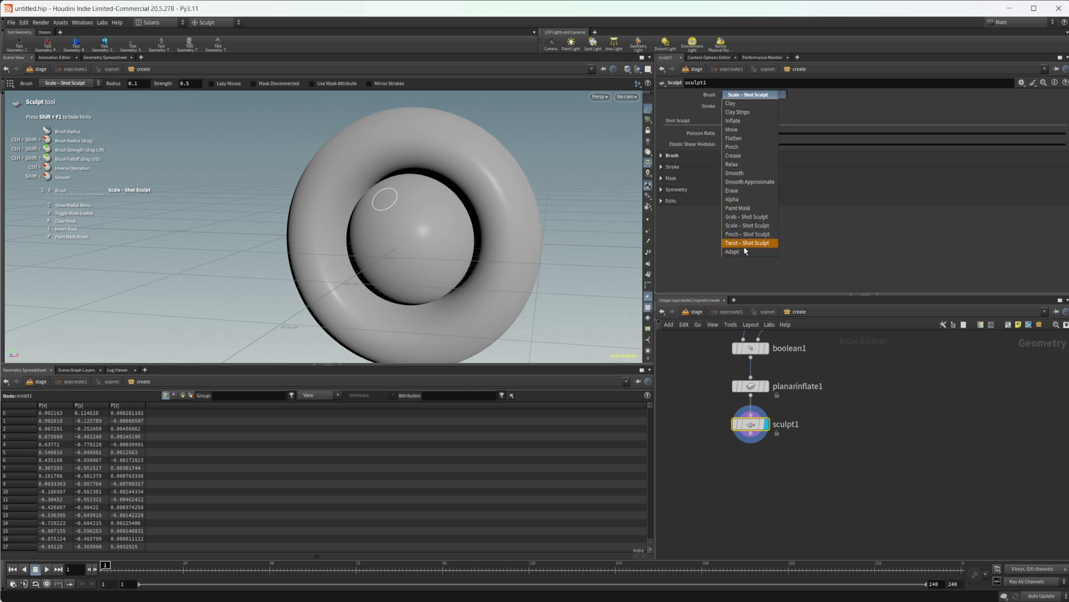
click(761, 103)
click(752, 96)
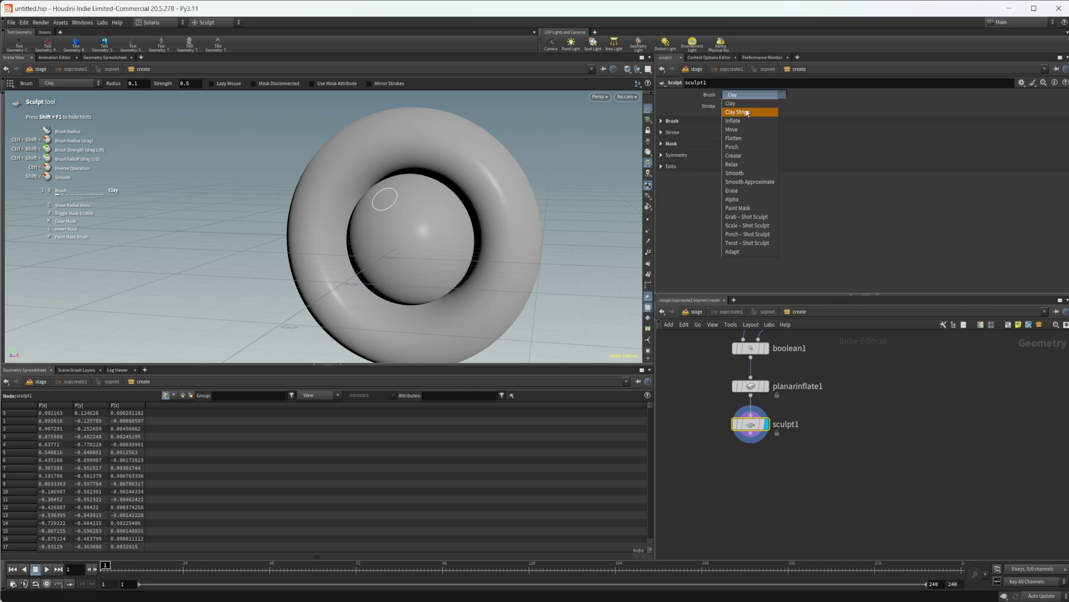
click(746, 112)
Settle on the Clay brush and build a clay ridge across the ring's top
click(752, 95)
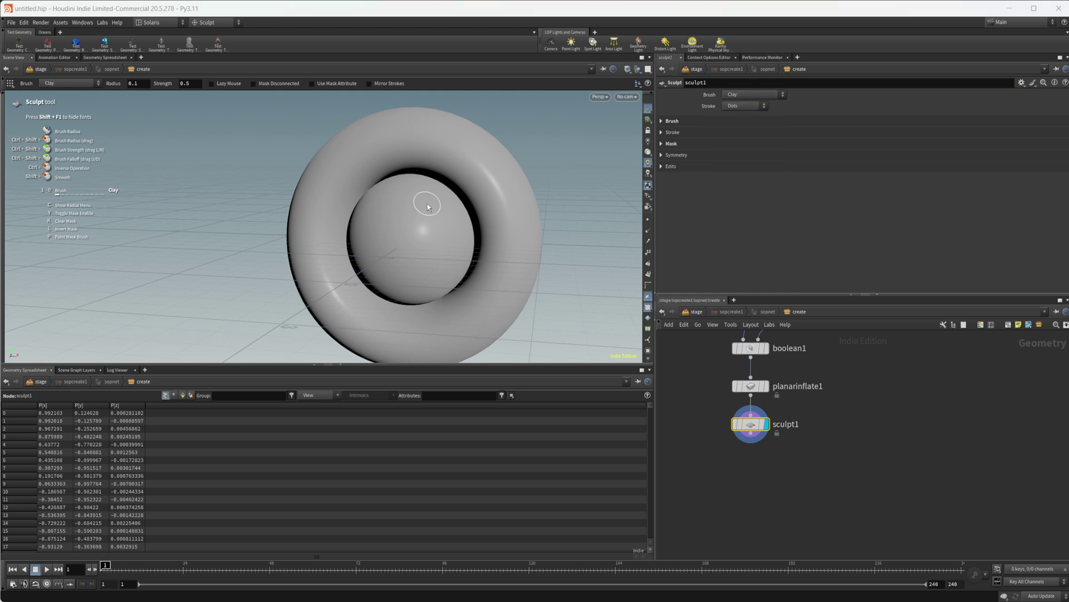
key(Escape)
drag(424, 203, 428, 186)
mouse_move(428, 185)
right_down()
mouse_move(493, 172)
mouse_move(396, 186)
right_up()
drag(373, 166, 382, 202)
key(Return)
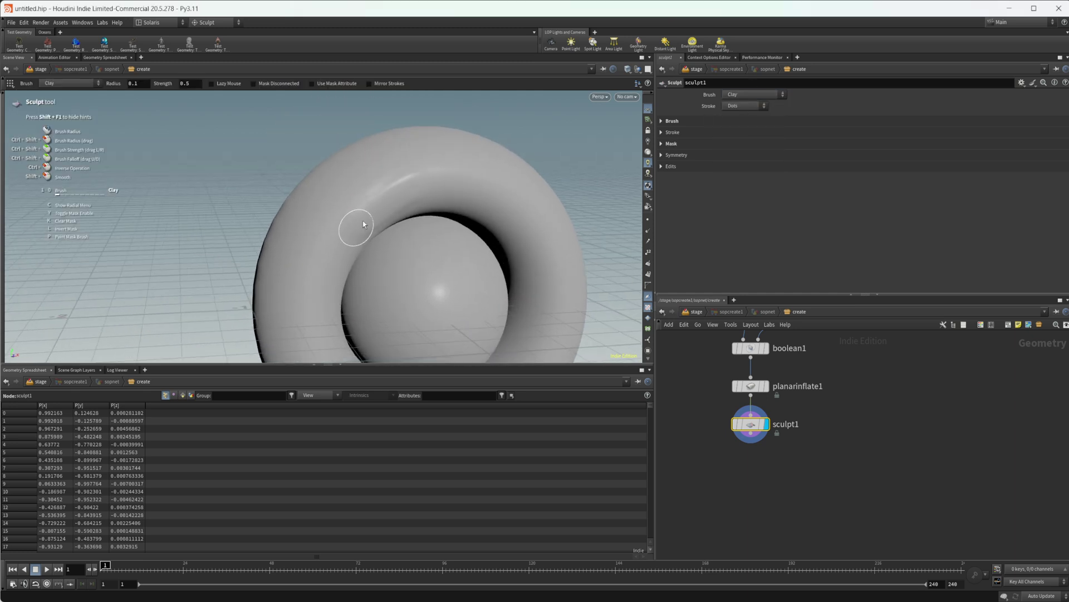
mouse_move(319, 218)
mouse_down()
mouse_move(477, 171)
mouse_move(357, 197)
mouse_move(382, 167)
mouse_move(326, 162)
mouse_up()
Toggle the wireframe overlay and build a raised ridge along the ring's top
mouse_move(346, 220)
alt+mouse_down()
mouse_move(442, 186)
mouse_move(438, 252)
mouse_move(498, 268)
mouse_move(443, 192)
alt+mouse_up()
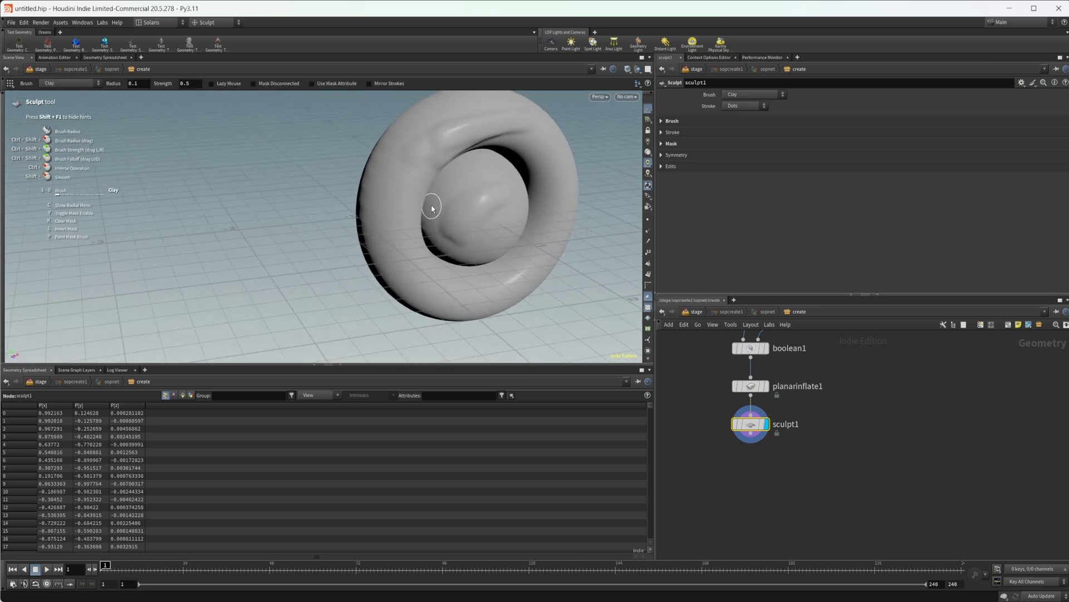
key(shift+w)
drag(438, 191, 382, 192)
scroll(520, 169, up, 5)
mouse_move(520, 170)
mouse_down()
mouse_move(454, 167)
mouse_move(507, 137)
mouse_move(453, 131)
mouse_move(366, 174)
mouse_move(508, 151)
mouse_move(376, 173)
mouse_move(544, 162)
mouse_move(442, 162)
mouse_move(454, 156)
mouse_move(430, 175)
mouse_move(370, 287)
mouse_move(363, 168)
mouse_move(412, 198)
mouse_up()
Continue clay sculpting over the ring and inner sphere from several view angles
key(Escape)
key(Return)
key(Escape)
key(Return)
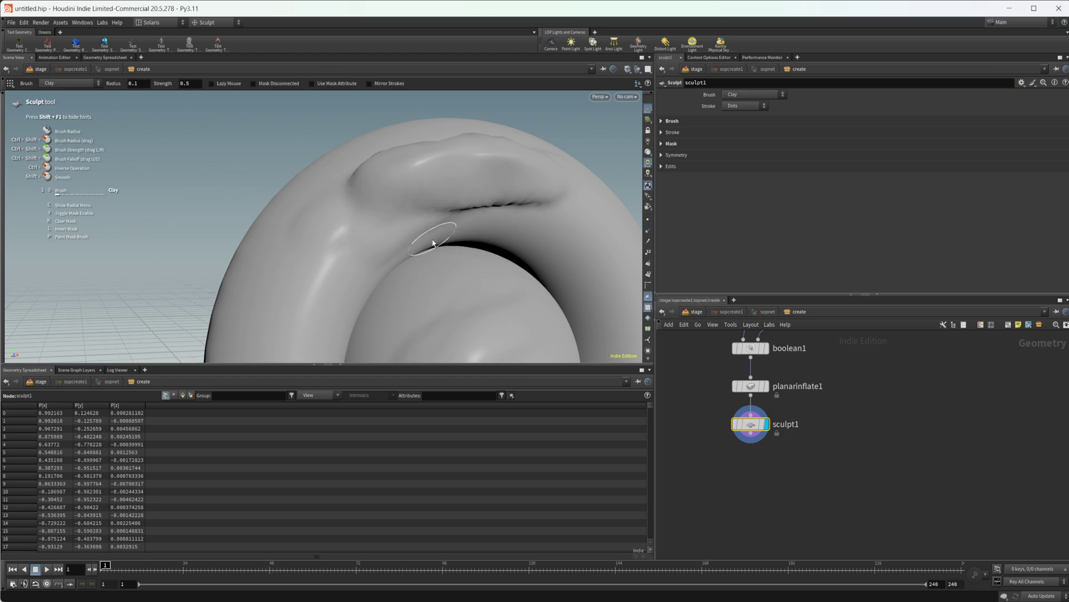
key(Escape)
right_drag(439, 225, 256, 282)
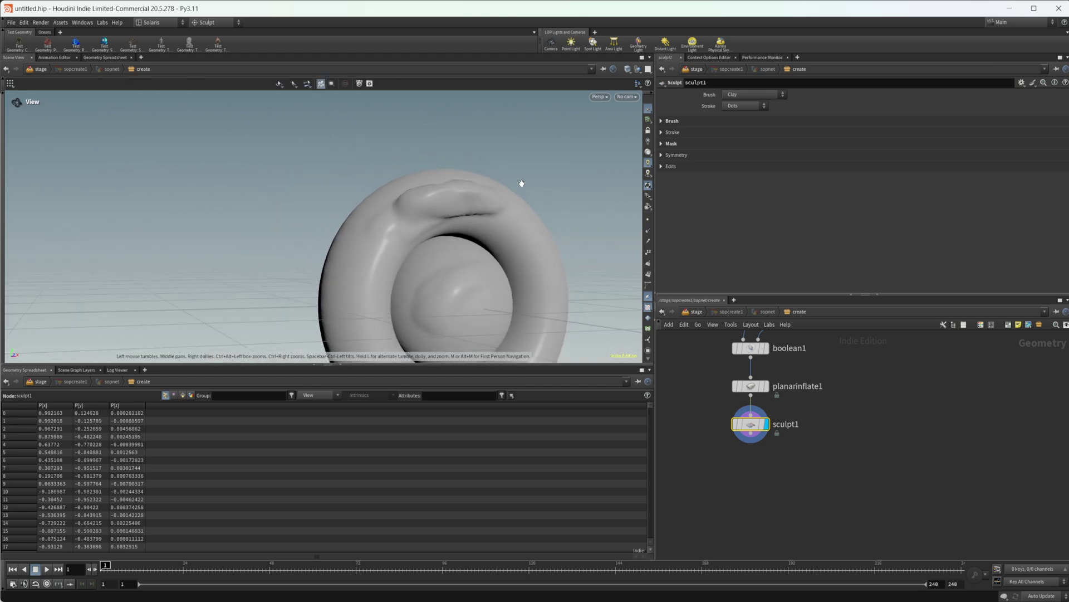
key(Return)
mouse_move(495, 304)
alt+mouse_down()
mouse_move(412, 215)
mouse_move(400, 251)
alt+mouse_up()
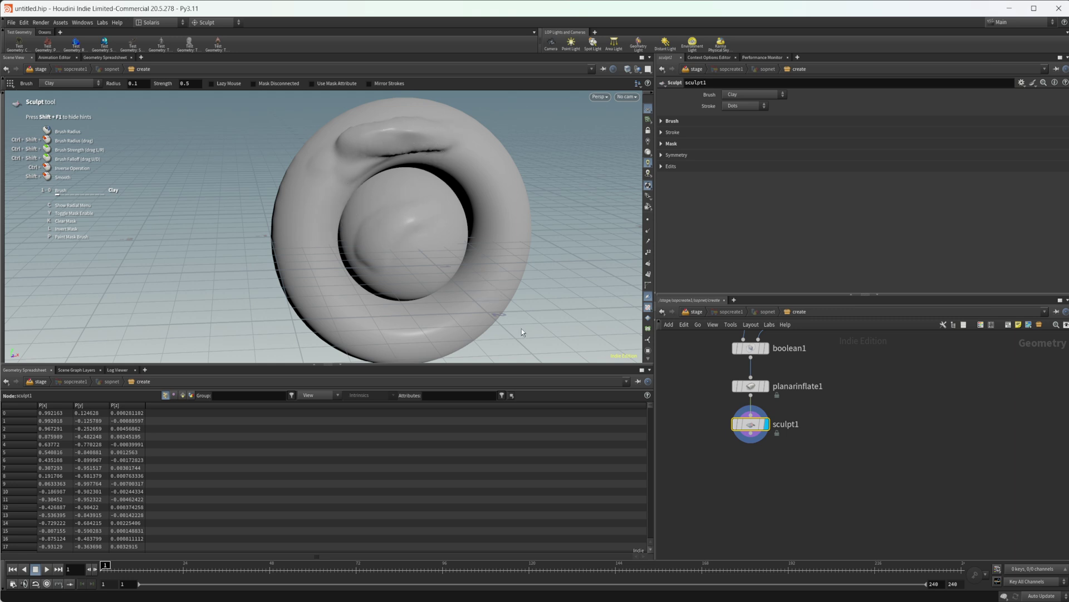
key(Escape)
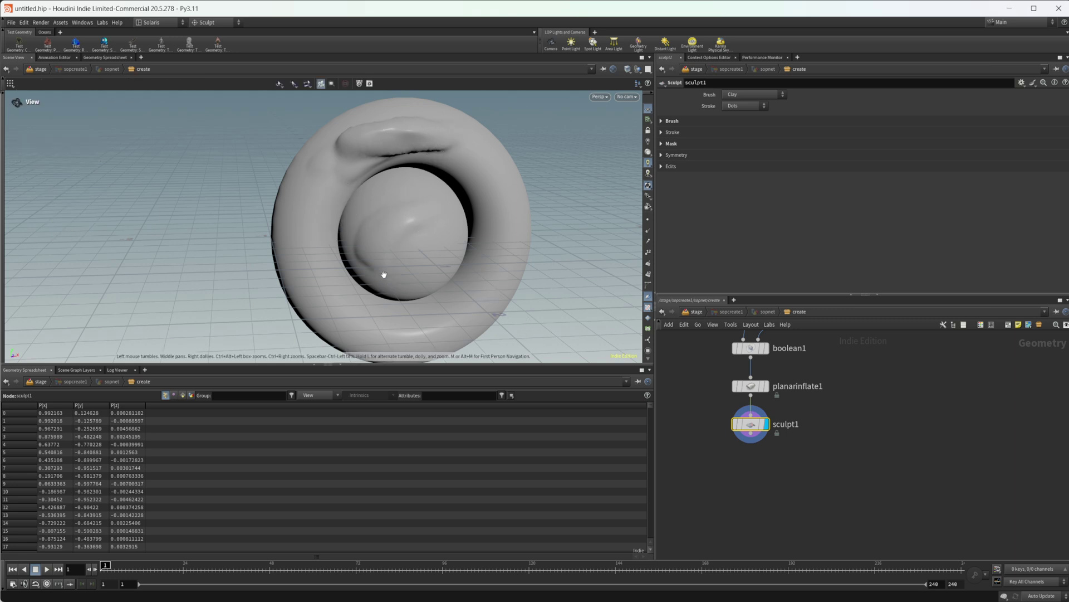
mouse_move(382, 239)
mouse_down()
mouse_move(415, 150)
mouse_move(390, 153)
mouse_move(363, 201)
mouse_move(337, 201)
mouse_up()
key(Return)
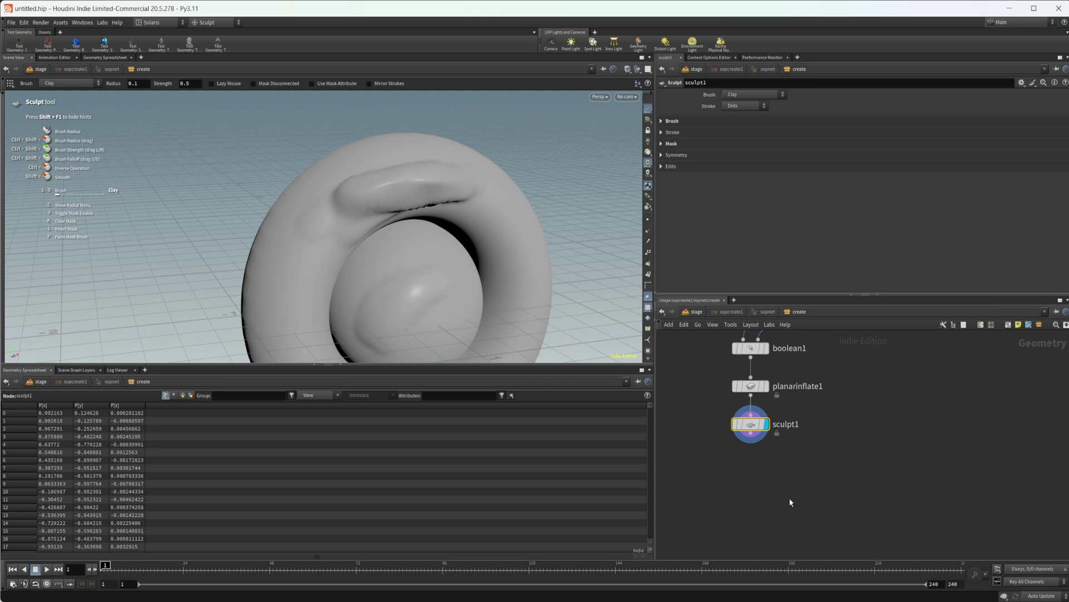
Add a Clip node below sculpt1 and inspect the vertical cut through the ring
mouse_move(790, 498)
middle_down()
mouse_move(866, 454)
mouse_move(841, 450)
middle_up()
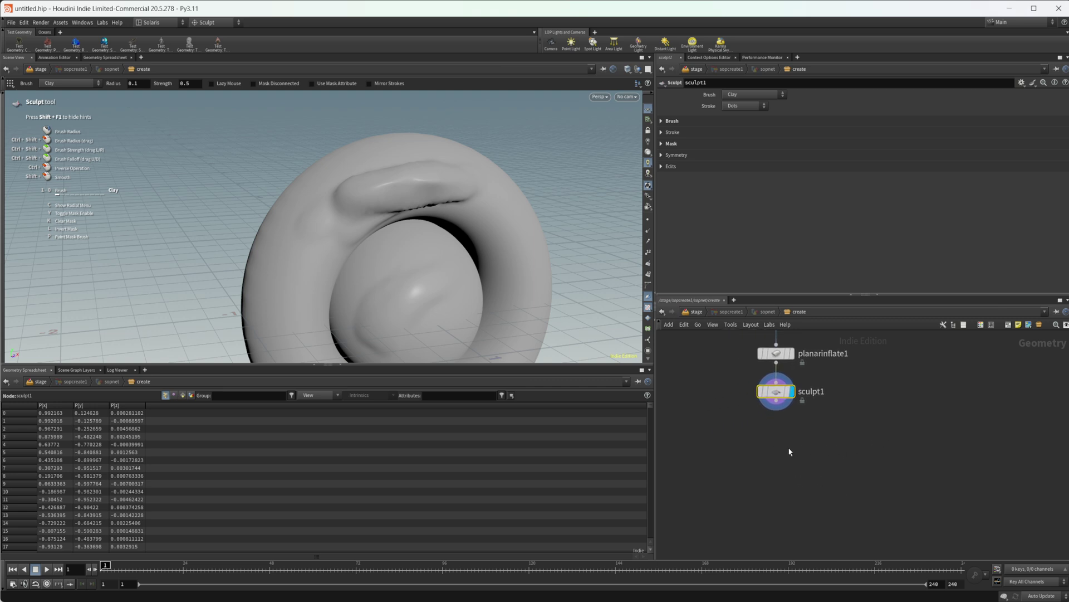
key(Tab)
text(clip)
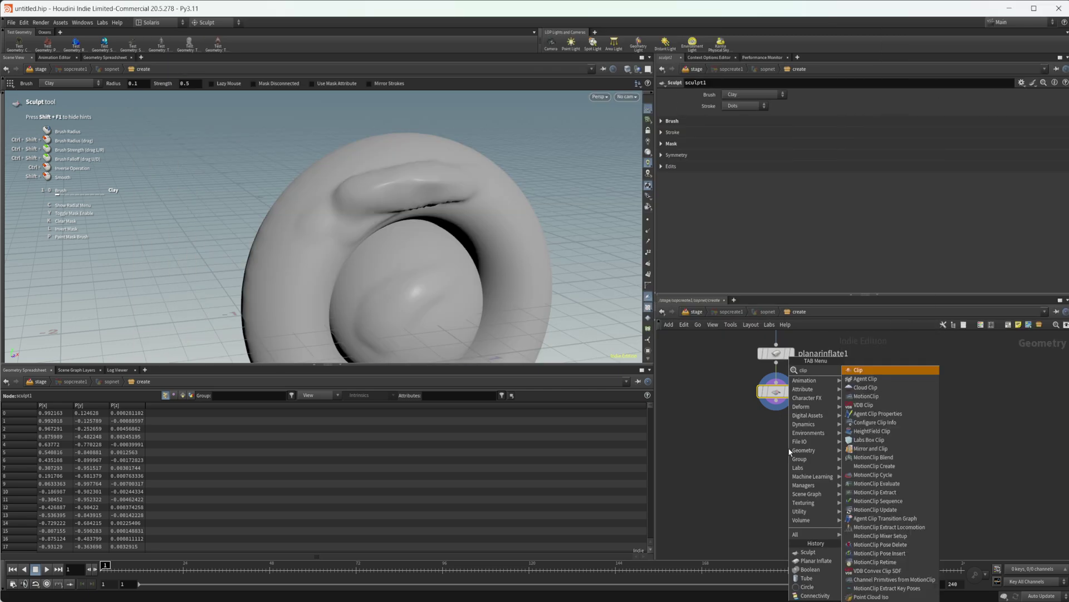
key(Return)
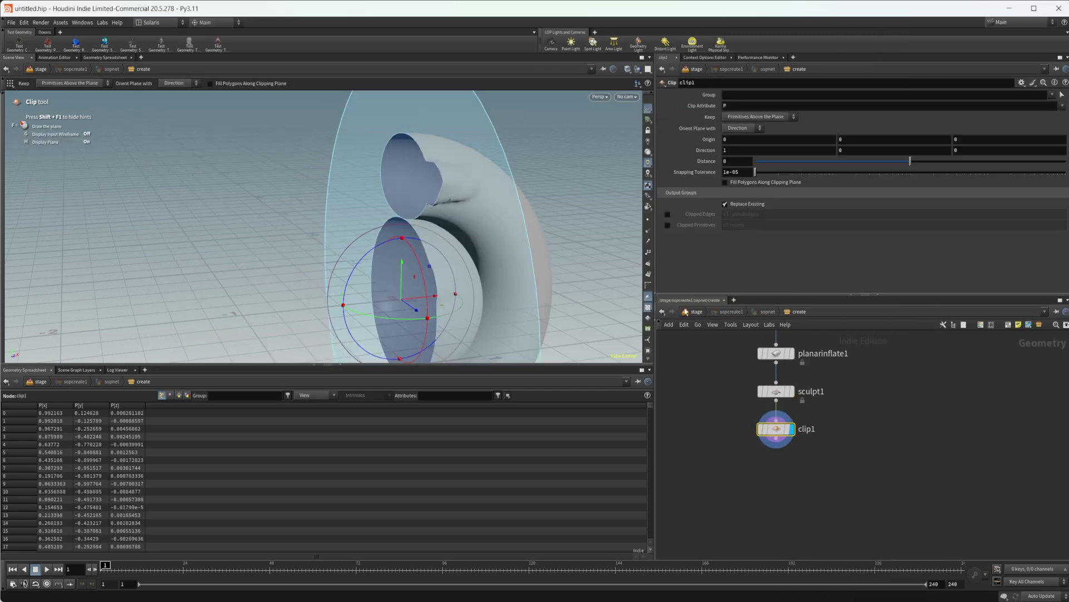
key(Escape)
drag(453, 240, 423, 190)
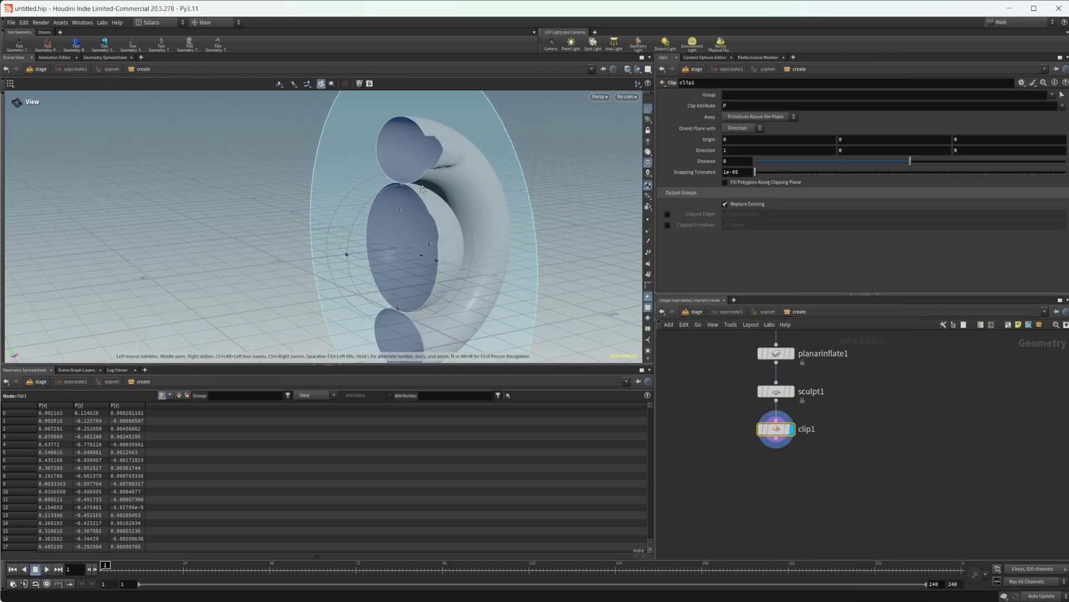
key(Return)
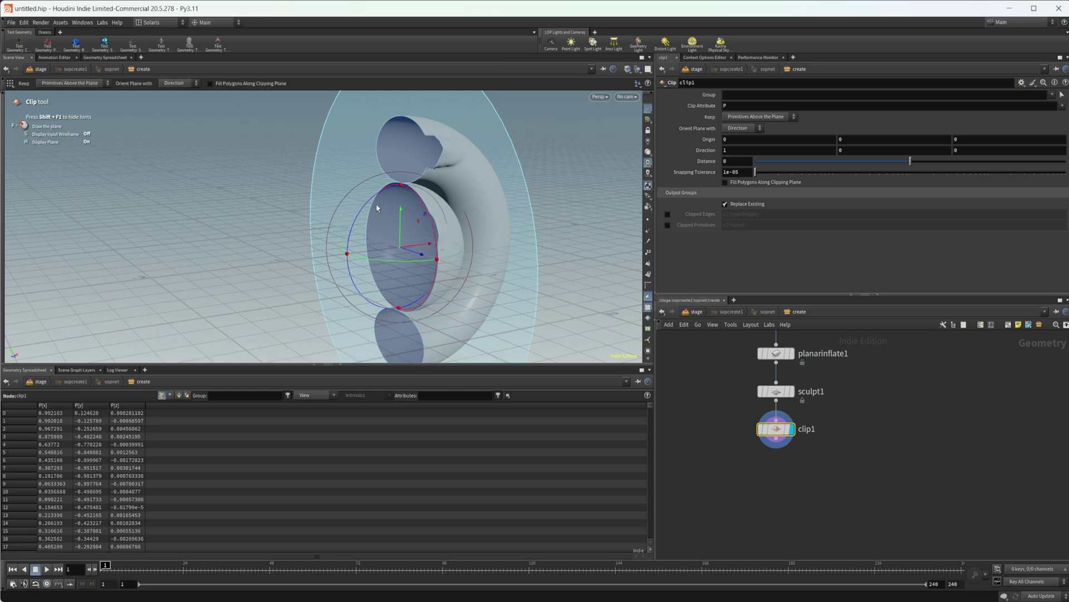
alt+drag(502, 244, 420, 248)
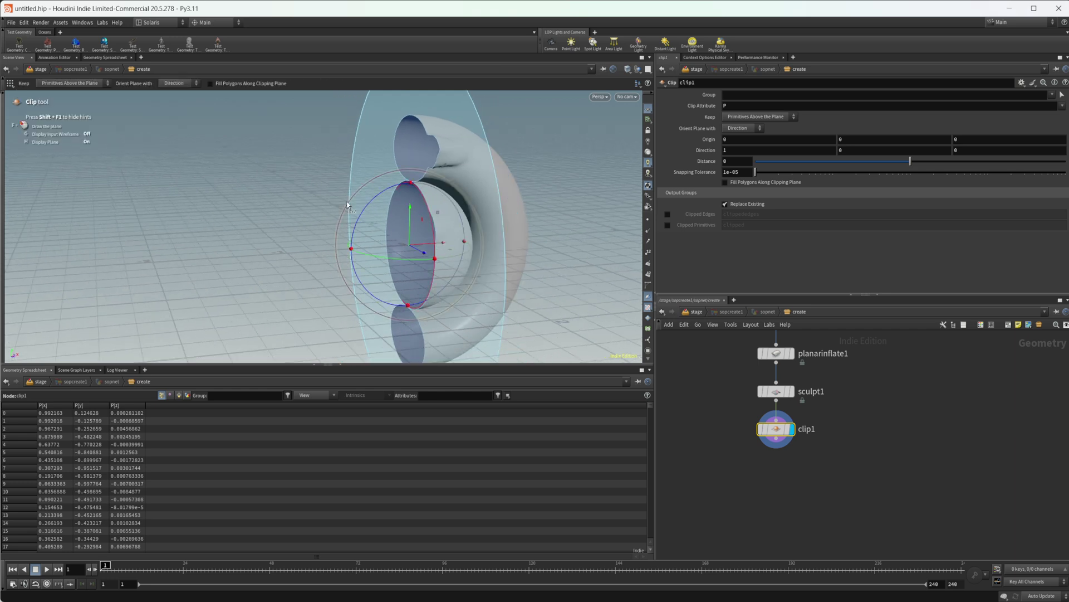
Draw a new diagonal clipping line across the ring and sphere
key(d)
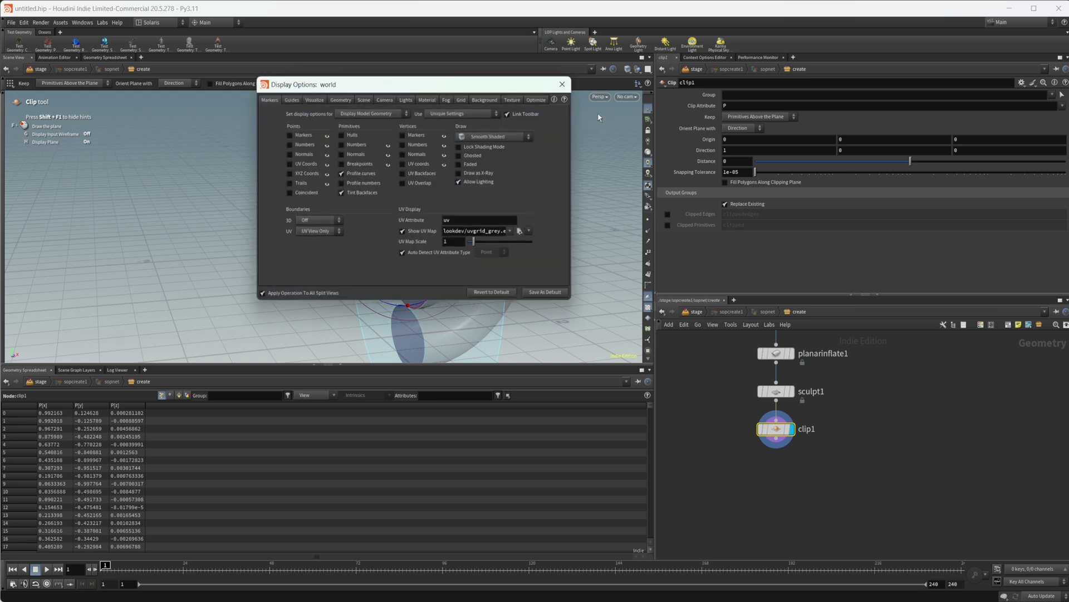
click(562, 84)
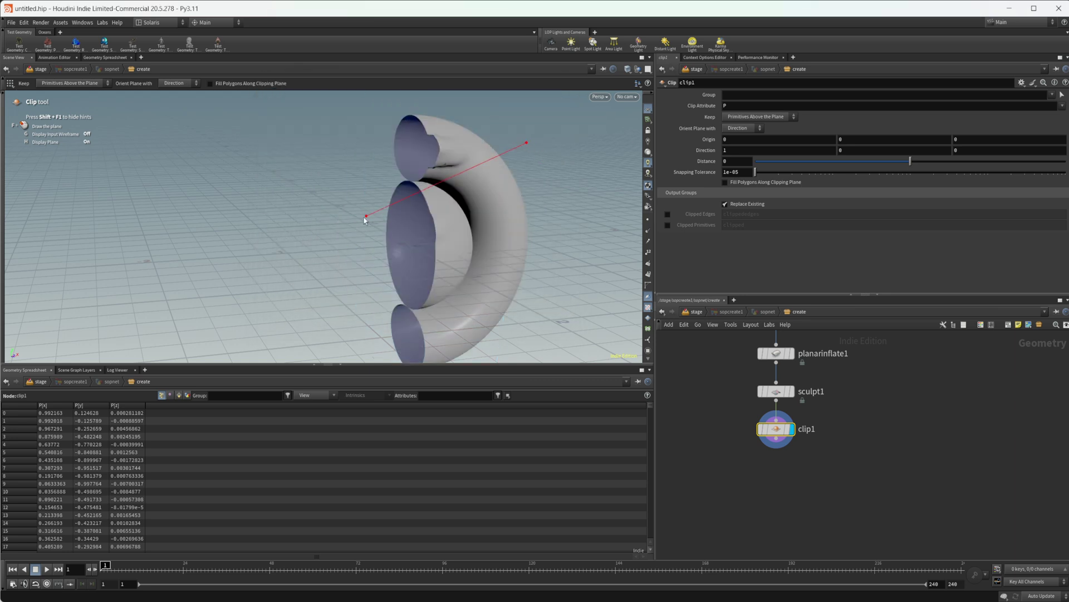
drag(353, 224, 502, 155)
key(Escape)
key(Return)
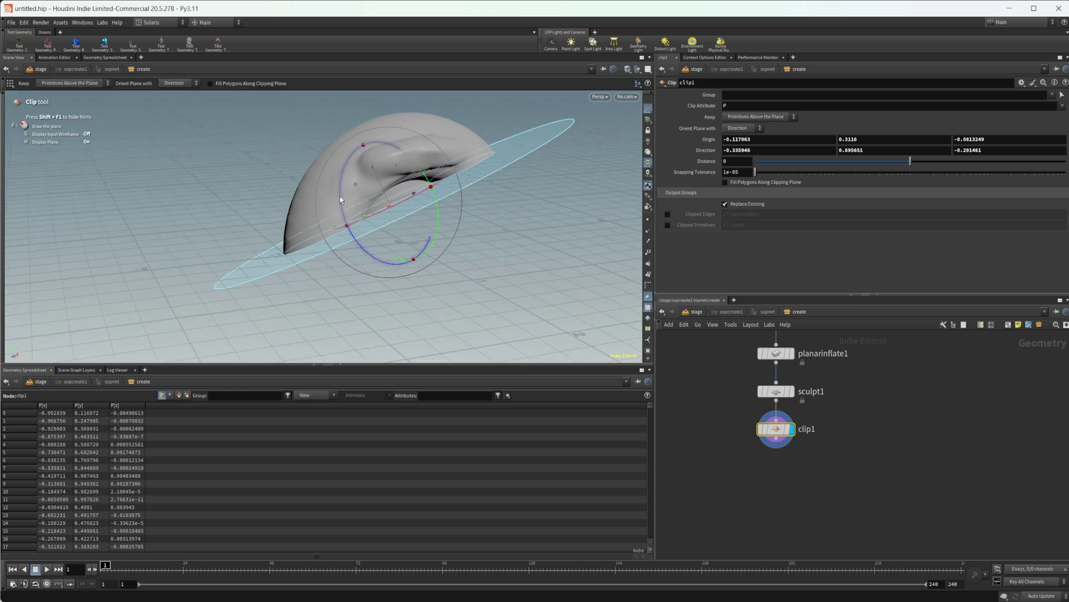
click(282, 153)
drag(282, 153, 535, 334)
key(Escape)
key(Return)
Toggle Keep between Below and Above the Plane, leaving orientation unchanged
click(71, 83)
click(71, 98)
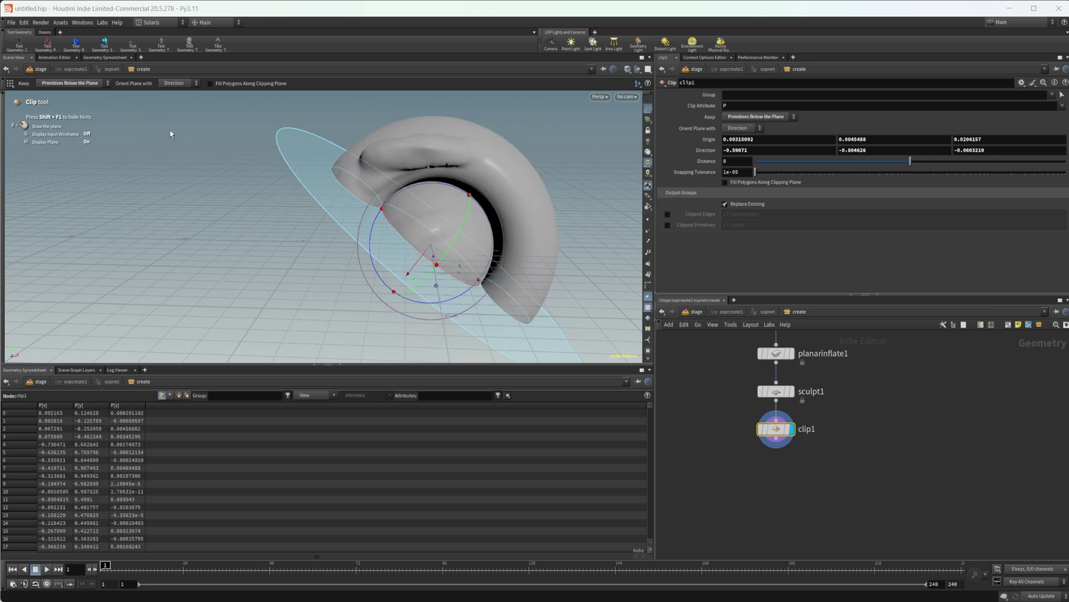
click(93, 83)
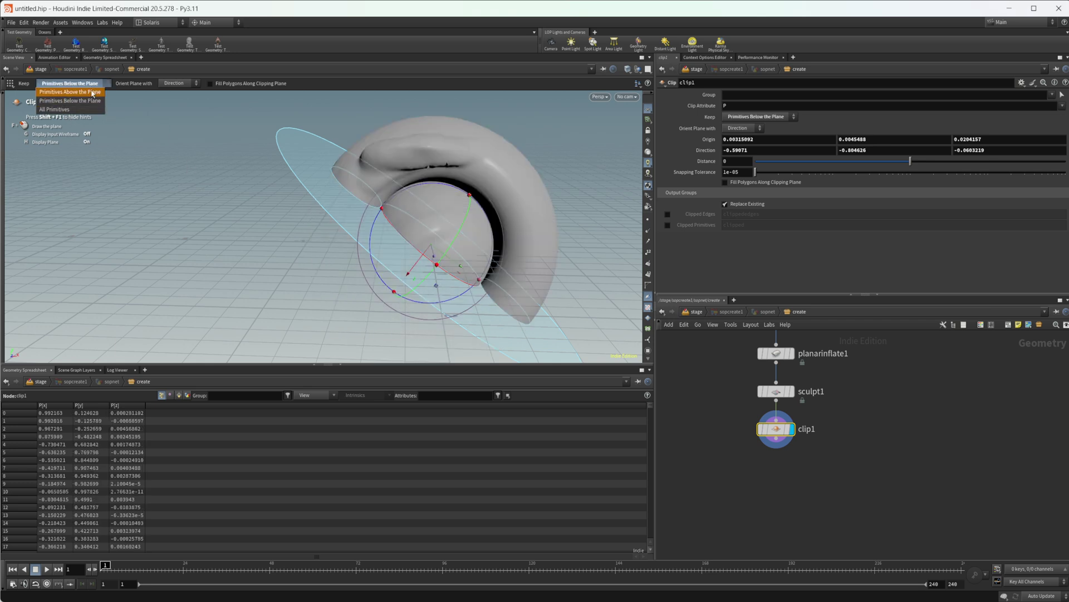
click(178, 83)
click(303, 91)
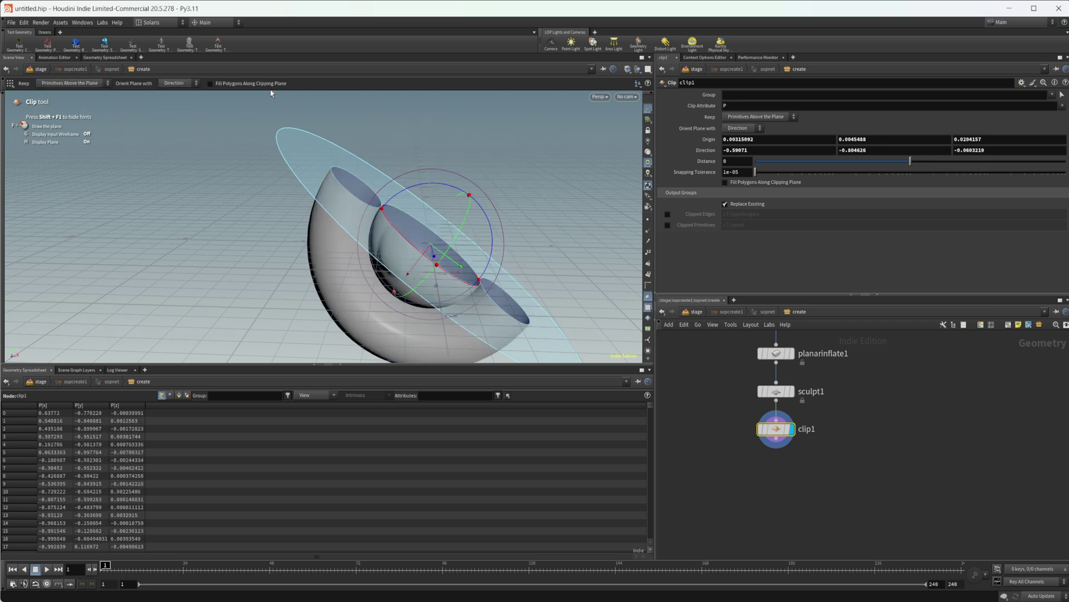
Enable Fill Polygons Along Clipping Plane and view the filled caps
alt+drag(389, 203, 446, 269)
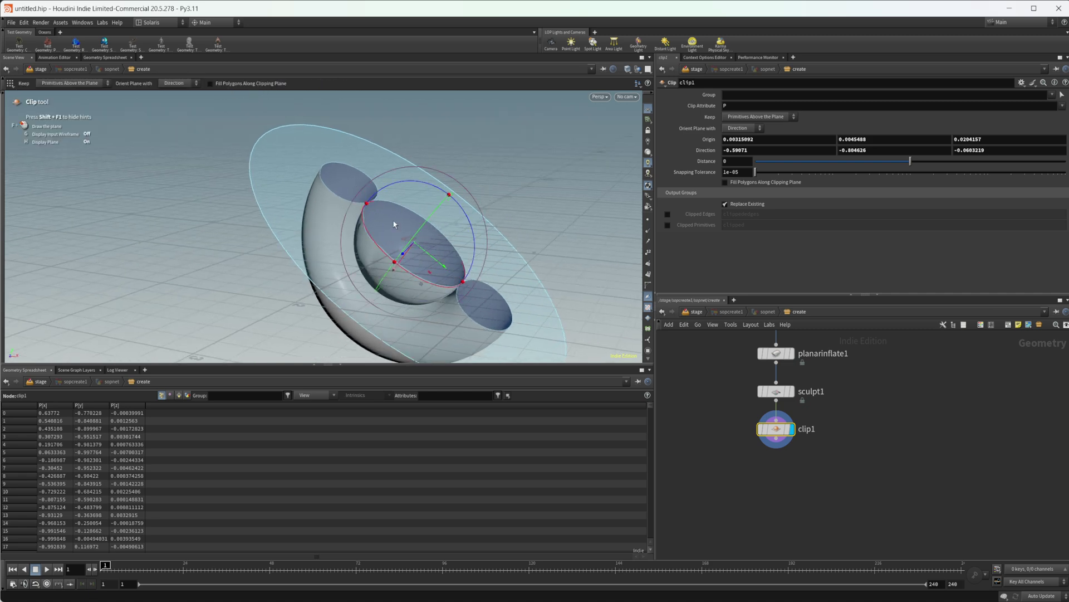
click(212, 84)
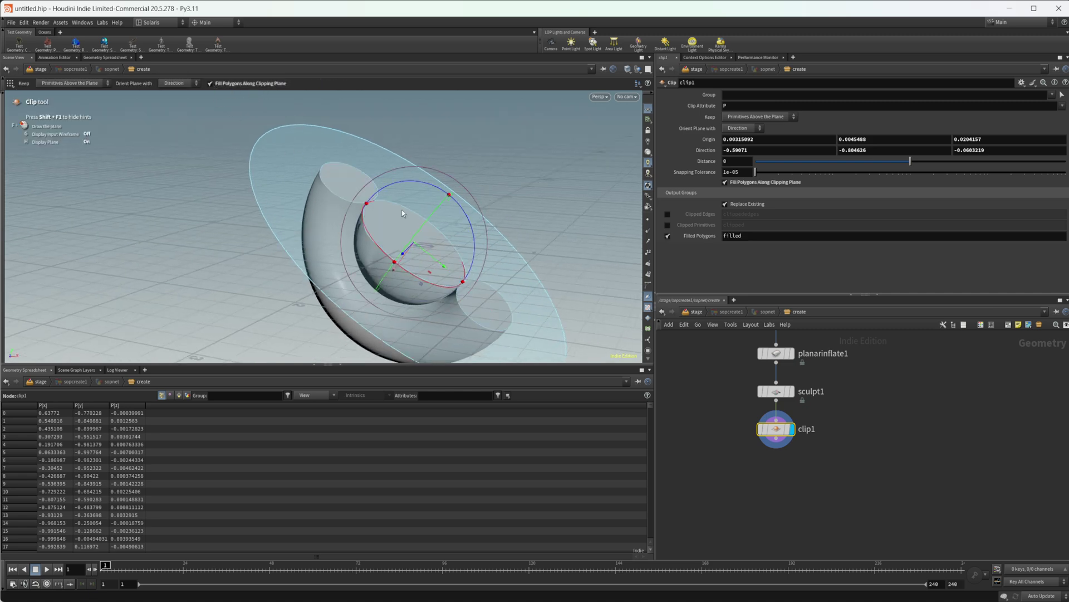
key(Escape)
mouse_move(444, 191)
mouse_down()
mouse_move(396, 279)
mouse_move(306, 203)
mouse_up()
key(Return)
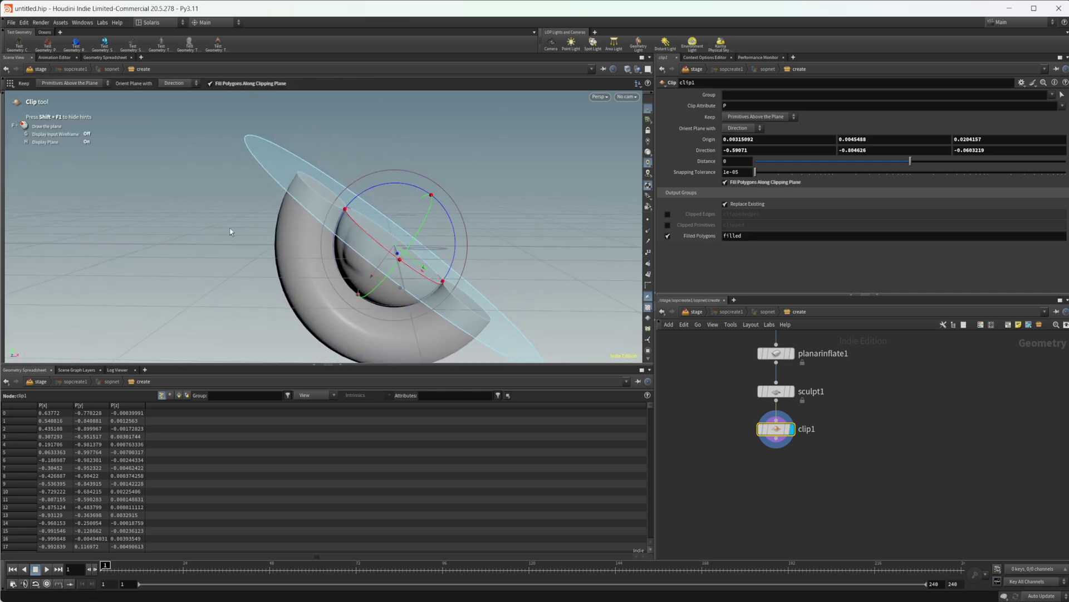
drag(235, 240, 462, 245)
alt+drag(323, 195, 236, 142)
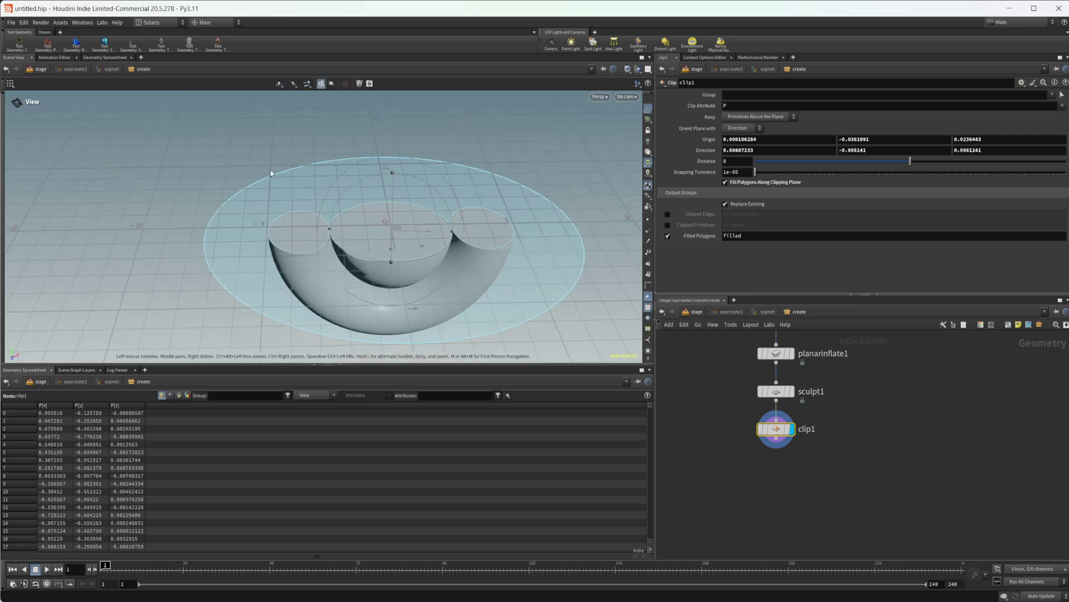
click(104, 84)
click(71, 109)
key(Escape)
drag(221, 233, 218, 168)
key(Return)
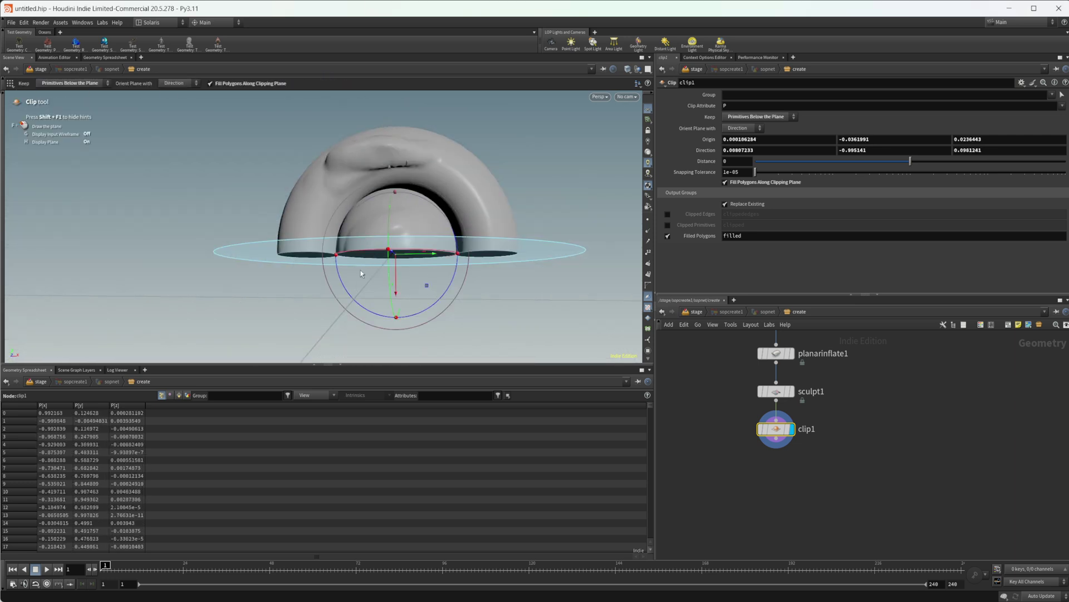
alt+drag(388, 186, 408, 251)
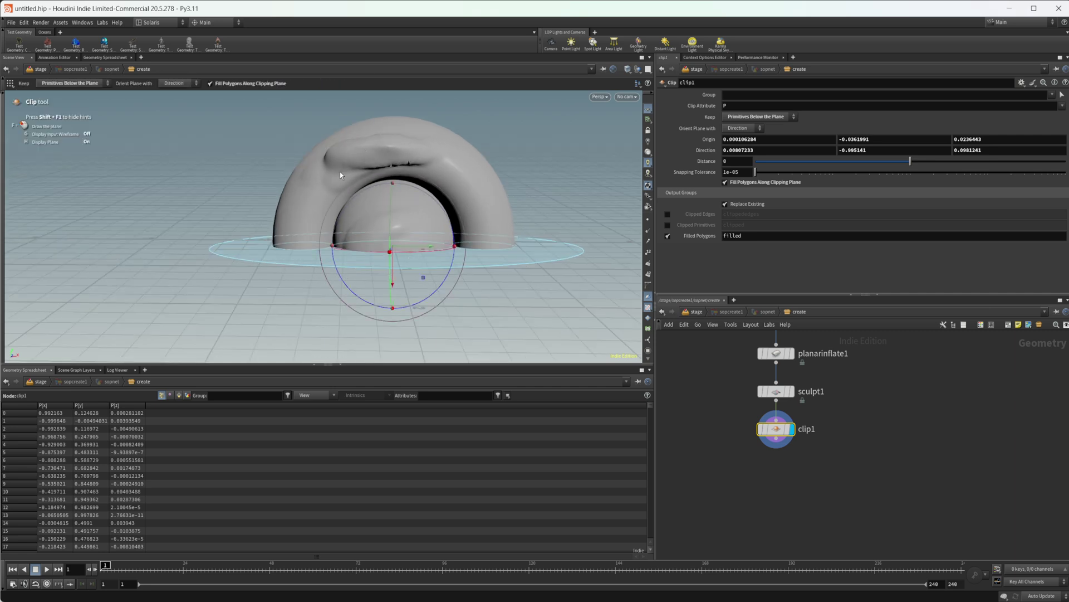
key(Escape)
drag(336, 182, 363, 239)
scroll(390, 195, up, 5)
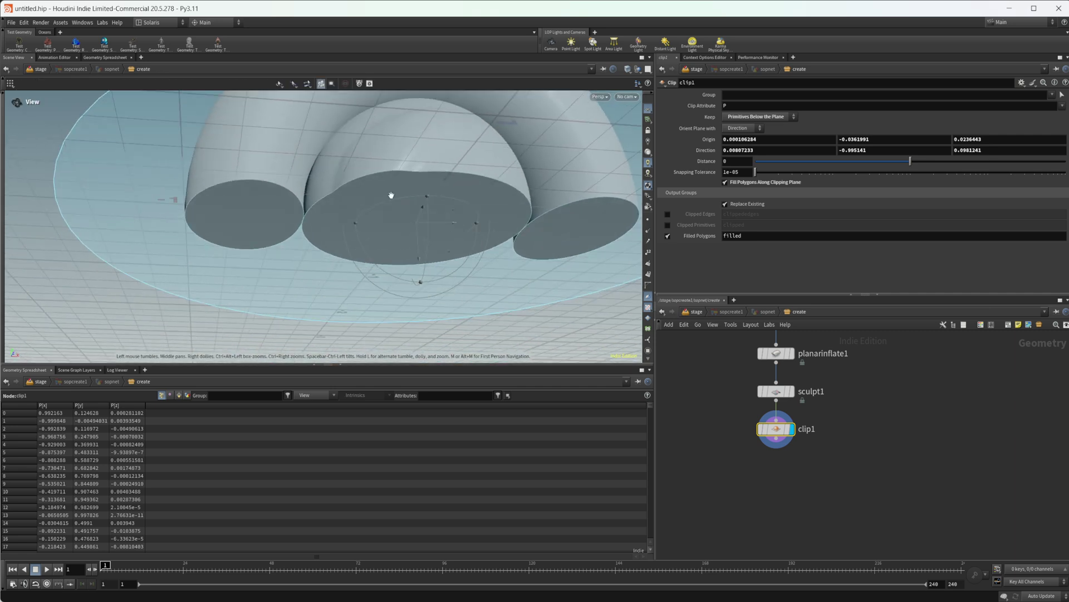
drag(390, 194, 398, 268)
key(Return)
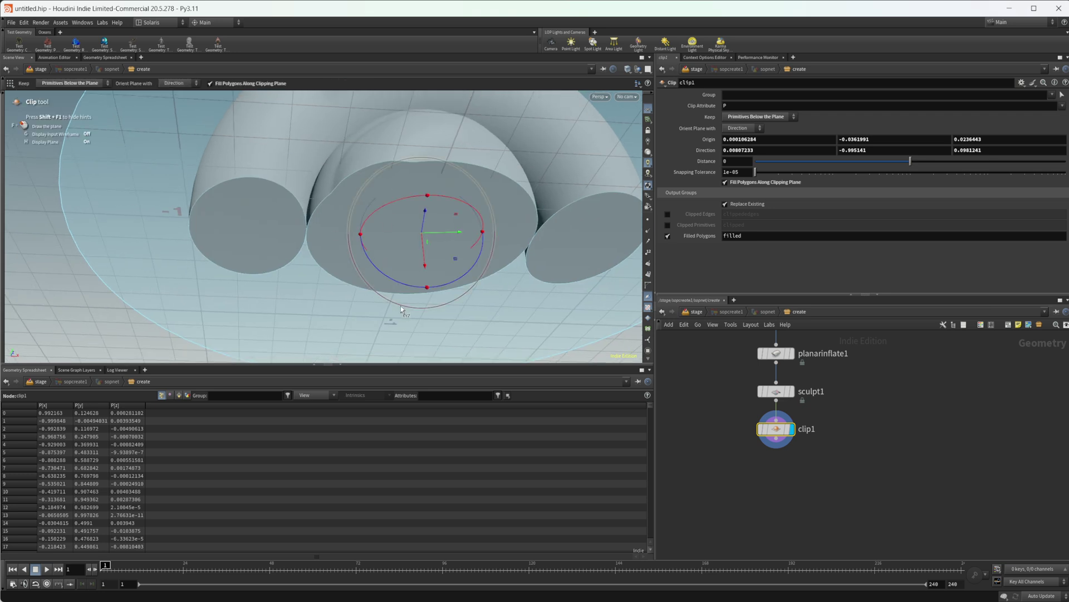
key(Escape)
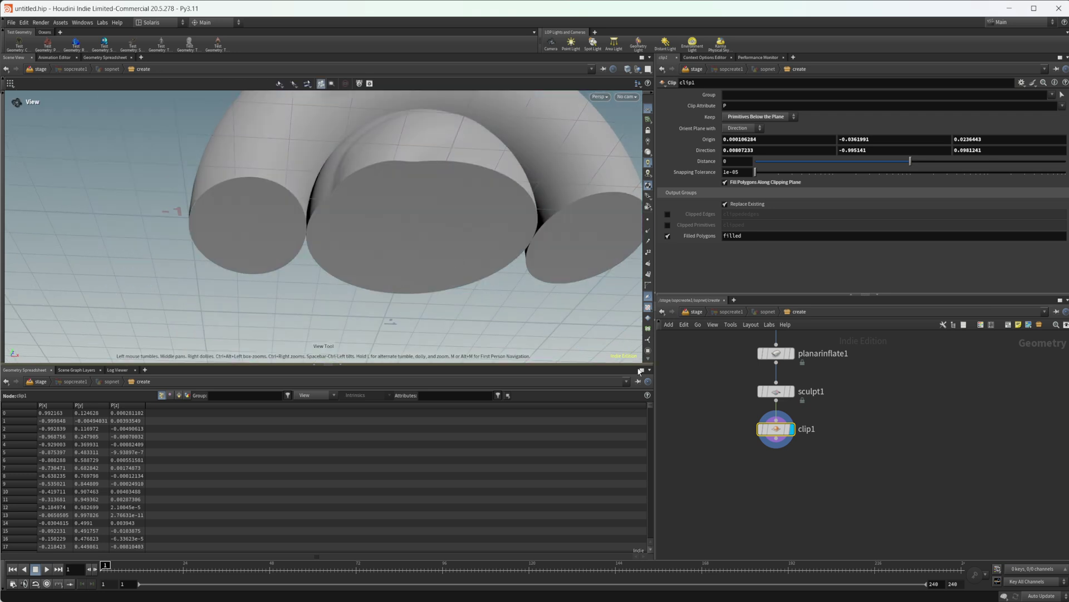
middle_drag(768, 490, 754, 476)
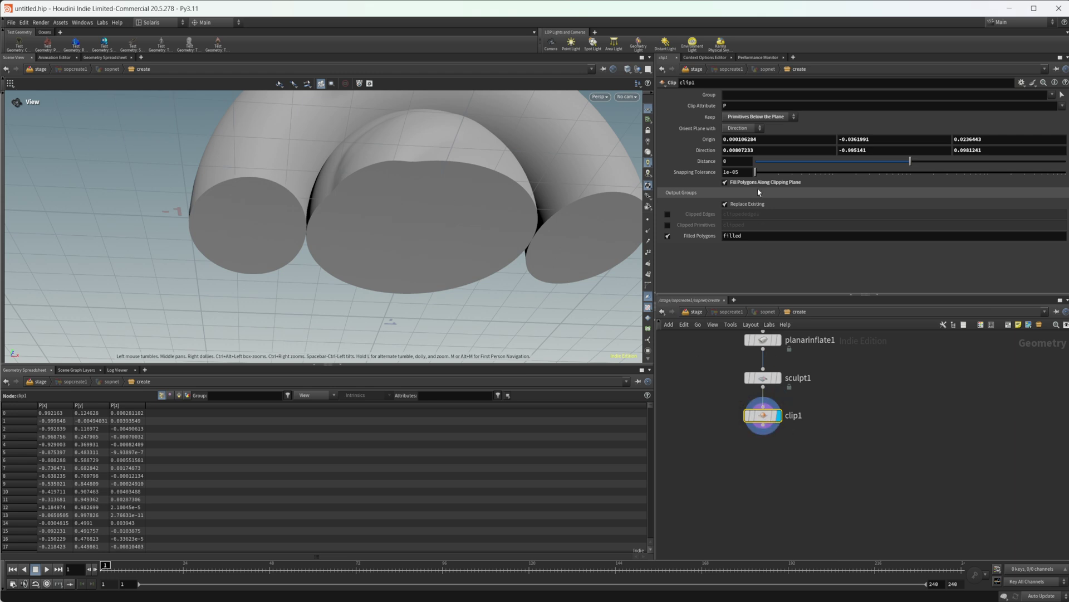
Turn off polygon filling on clip1 and add a PolyFill node set to Single Polygon
click(725, 181)
middle_drag(763, 476, 754, 413)
key(Tab)
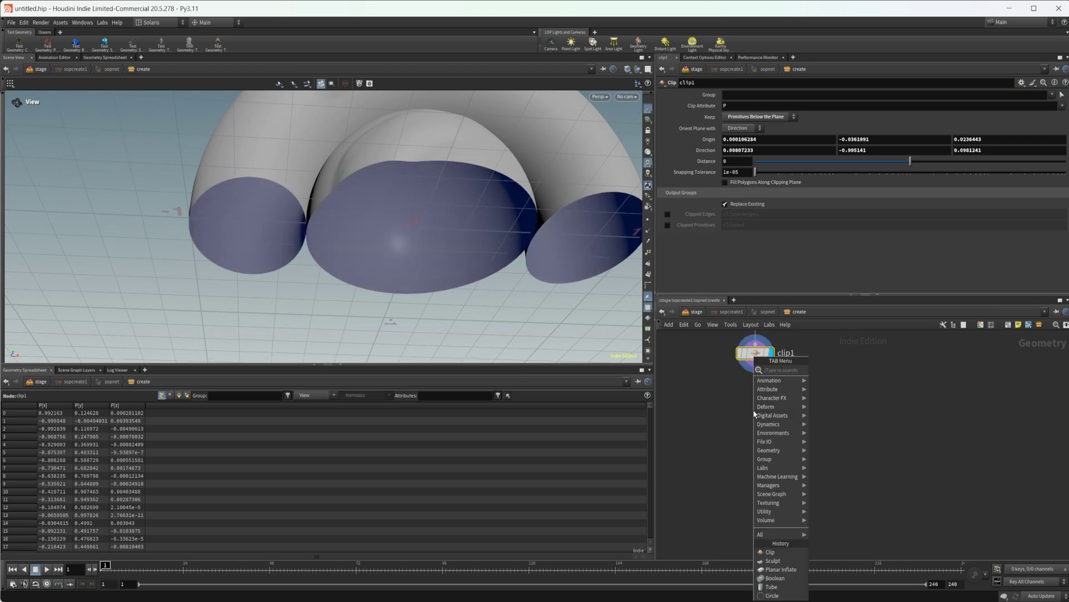
text(polyfi)
key(Return)
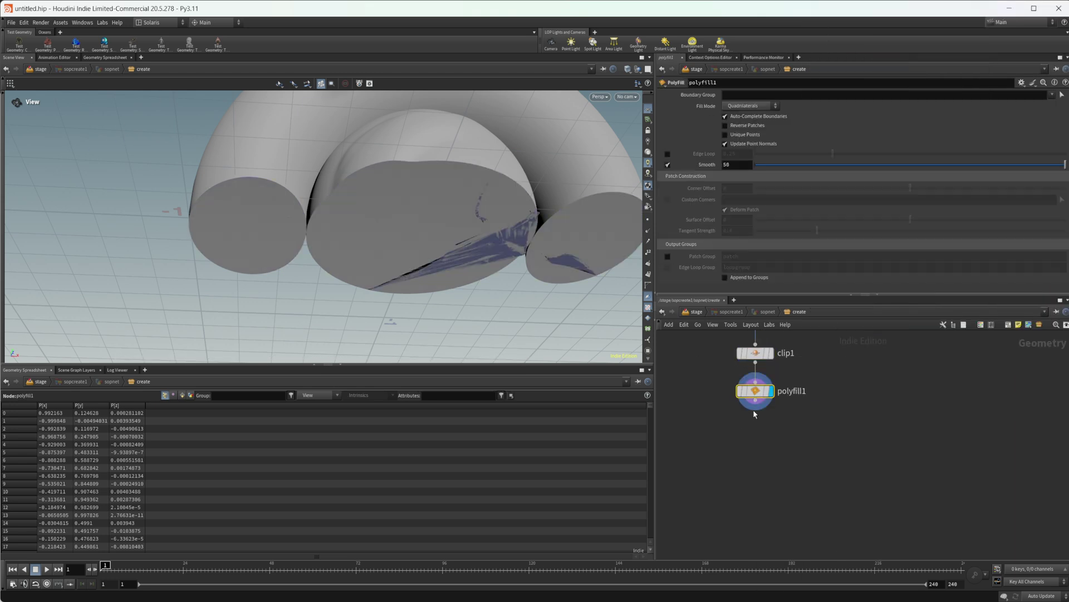
click(751, 106)
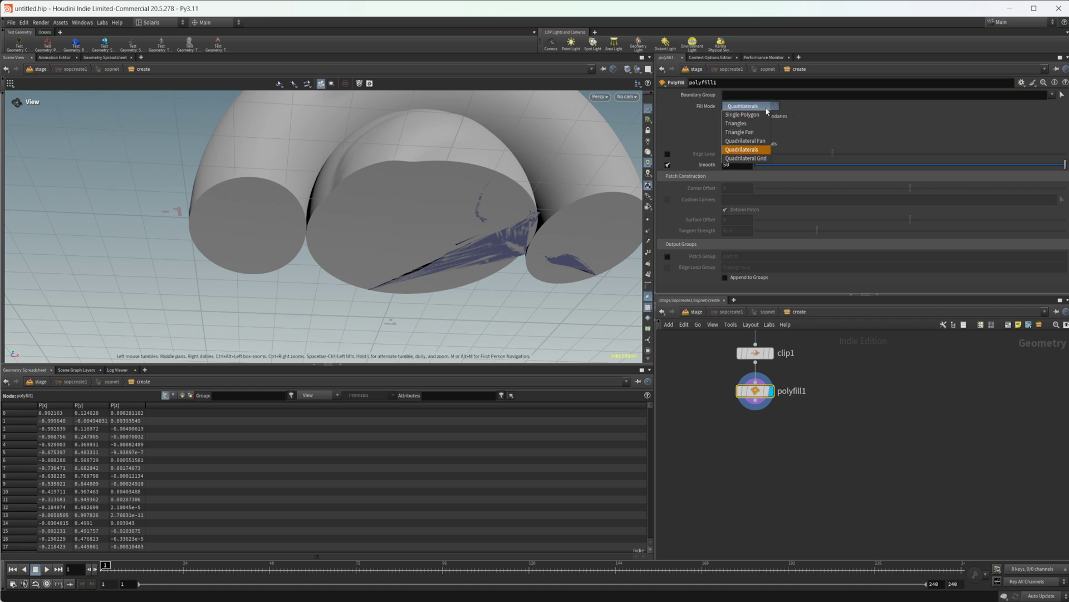
click(750, 107)
Inspect the single-polygon fill in the viewport, then delete polyfill1
mouse_move(435, 209)
mouse_down()
mouse_move(450, 228)
mouse_move(387, 248)
mouse_move(457, 204)
mouse_up()
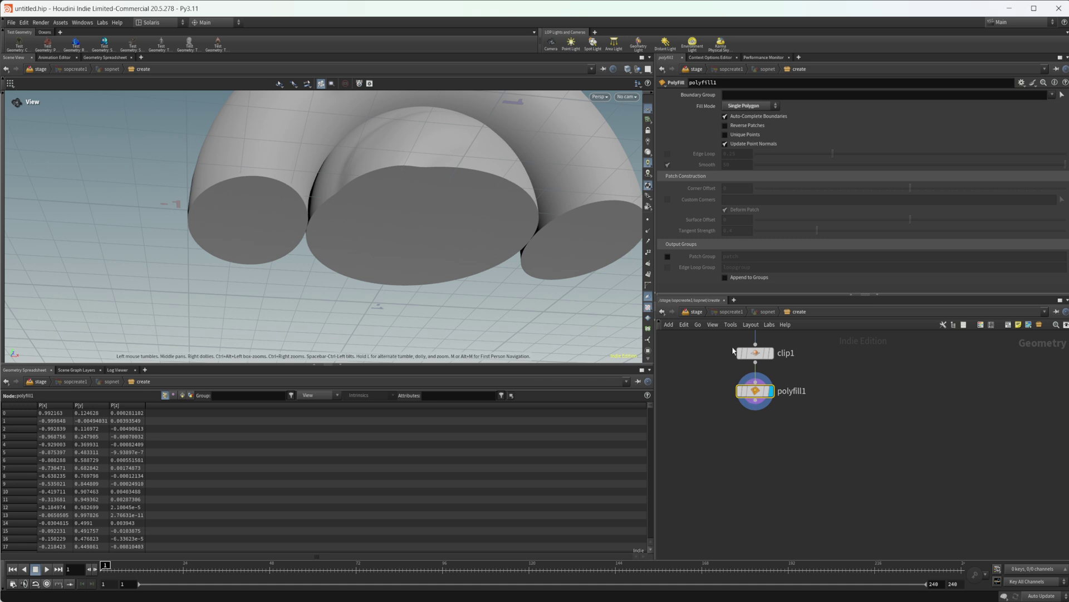
click(755, 375)
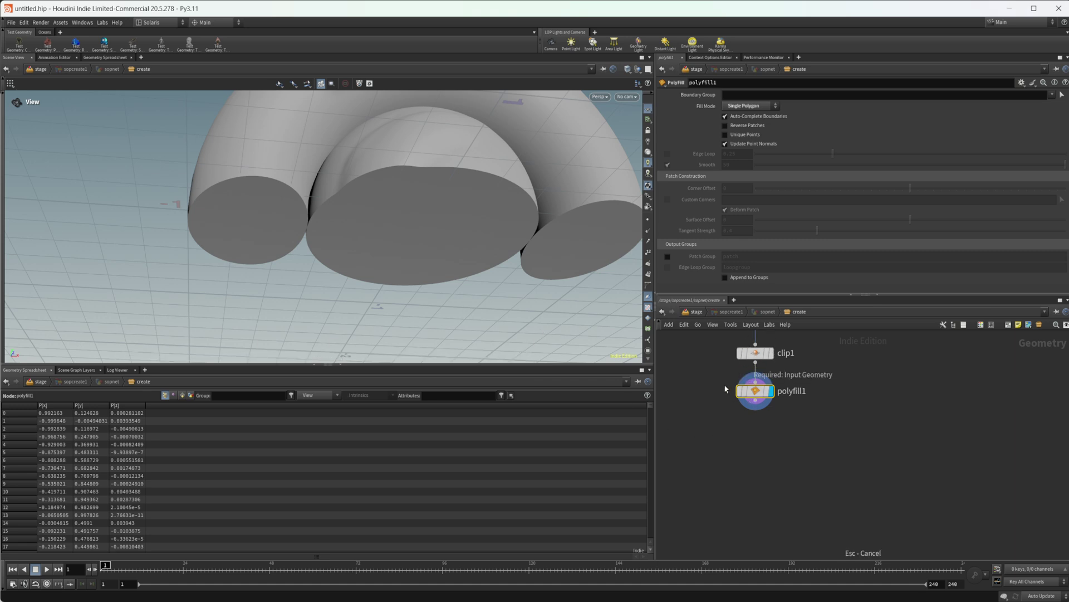
key(Escape)
key(Delete)
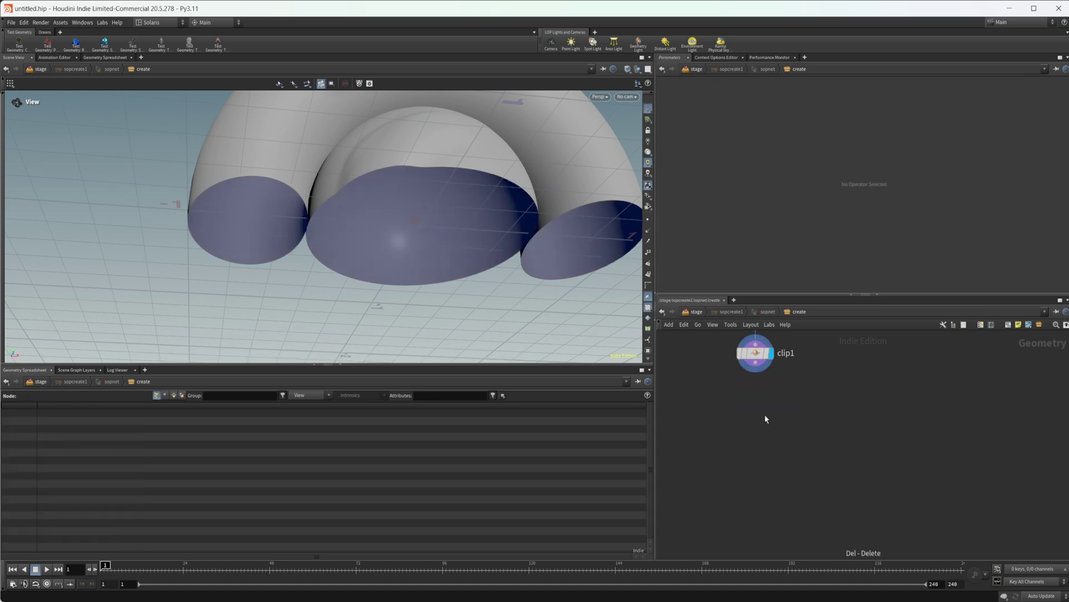
Re-enable Fill Polygons Along Clipping Plane on clip1 and view the capped halves from below
click(755, 353)
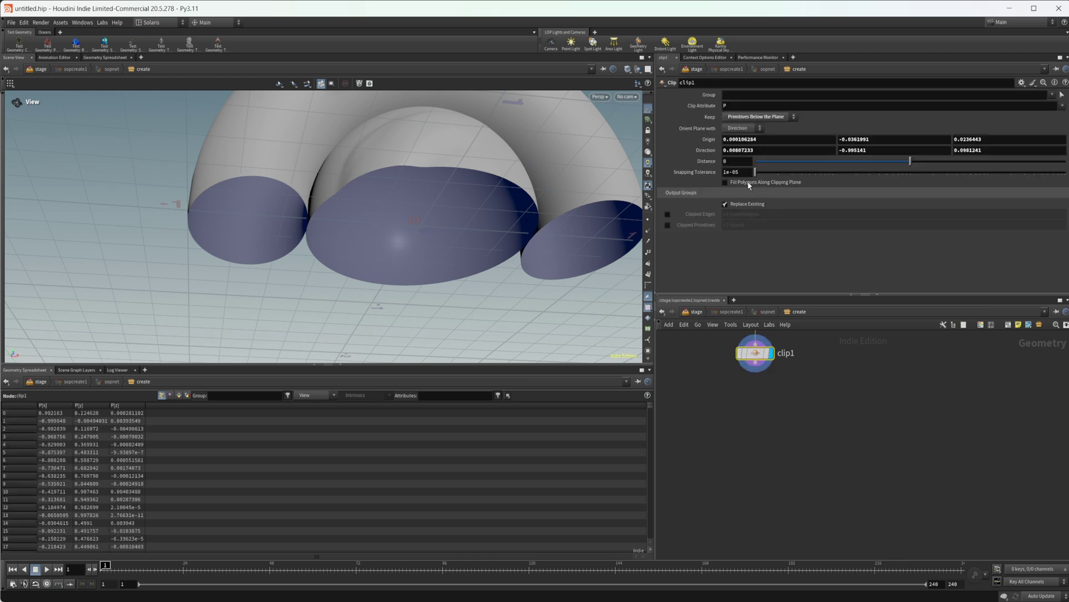
click(725, 183)
drag(381, 258, 385, 237)
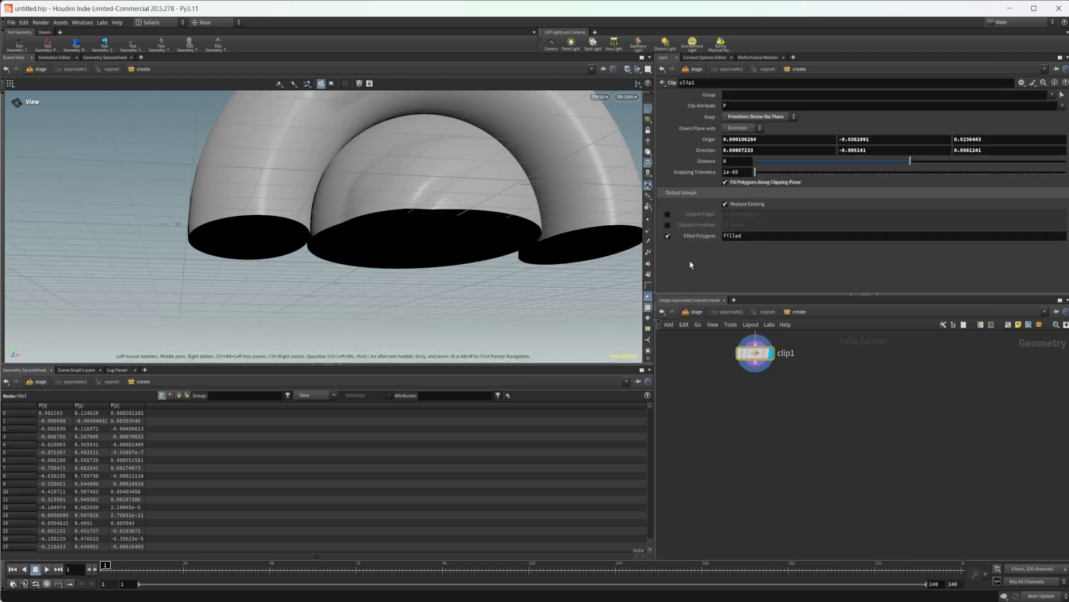
drag(424, 241, 420, 230)
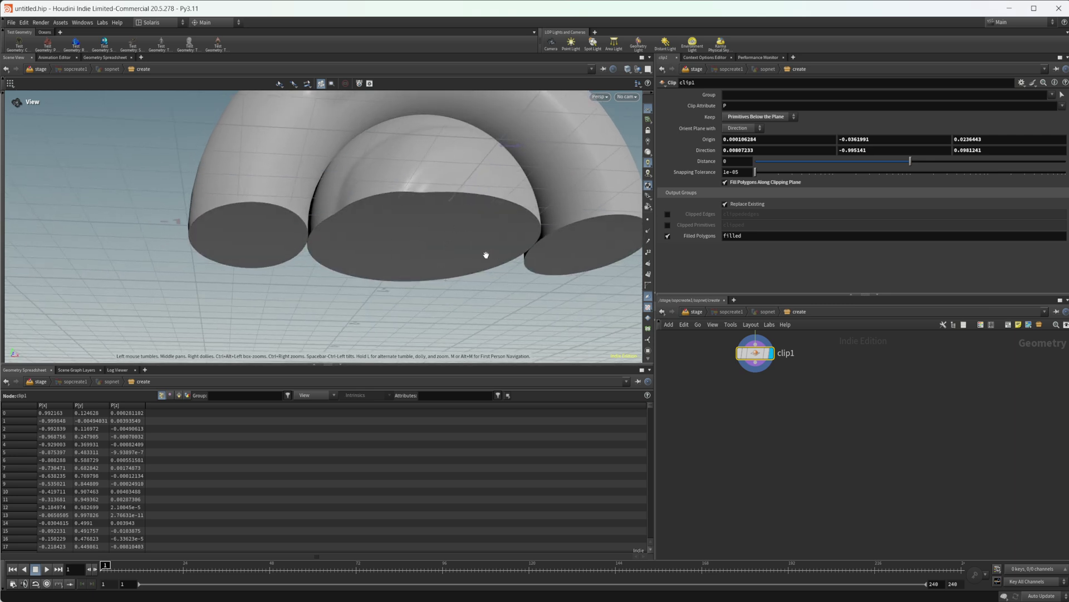
scroll(486, 255, down, 5)
scroll(454, 222, down, 3)
mouse_move(435, 213)
mouse_down()
mouse_move(420, 205)
mouse_move(376, 238)
mouse_up()
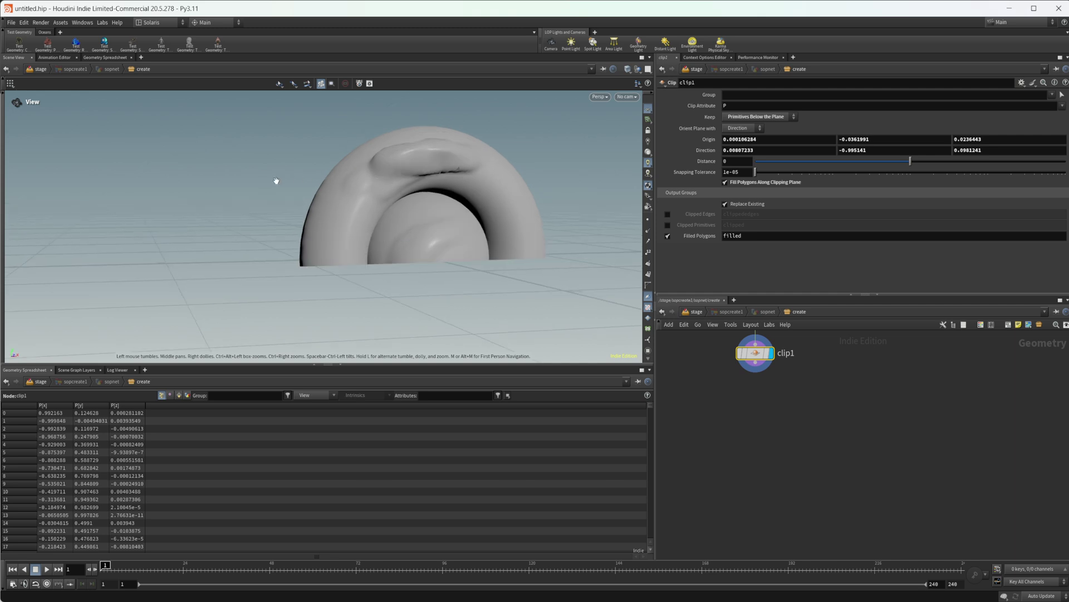
Draw a new tilted clip line across the torus and pan the network to upstream nodes
key(Return)
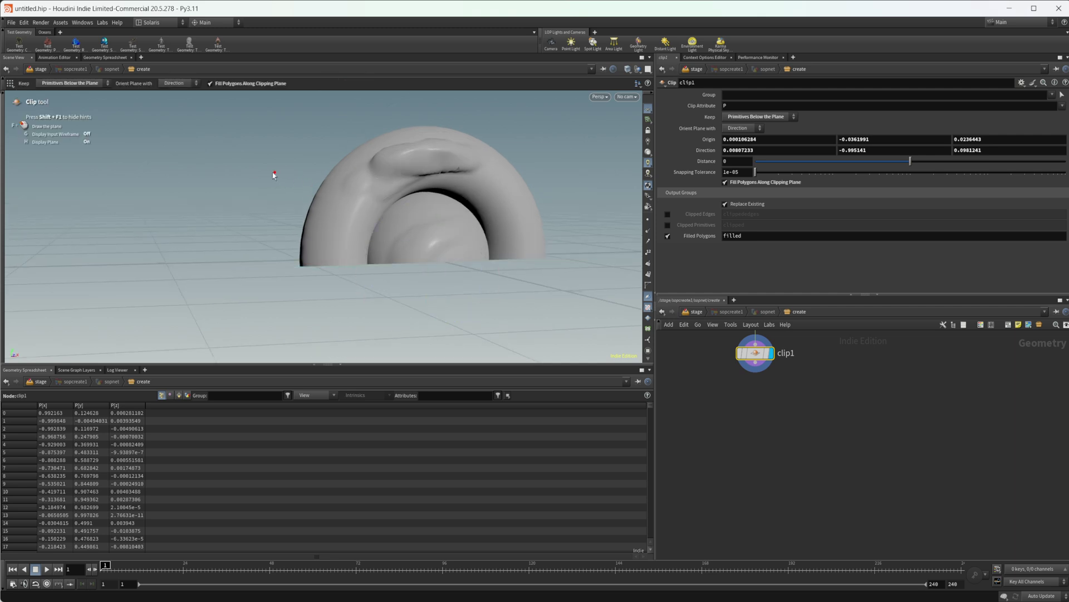
drag(255, 169, 505, 251)
key(Escape)
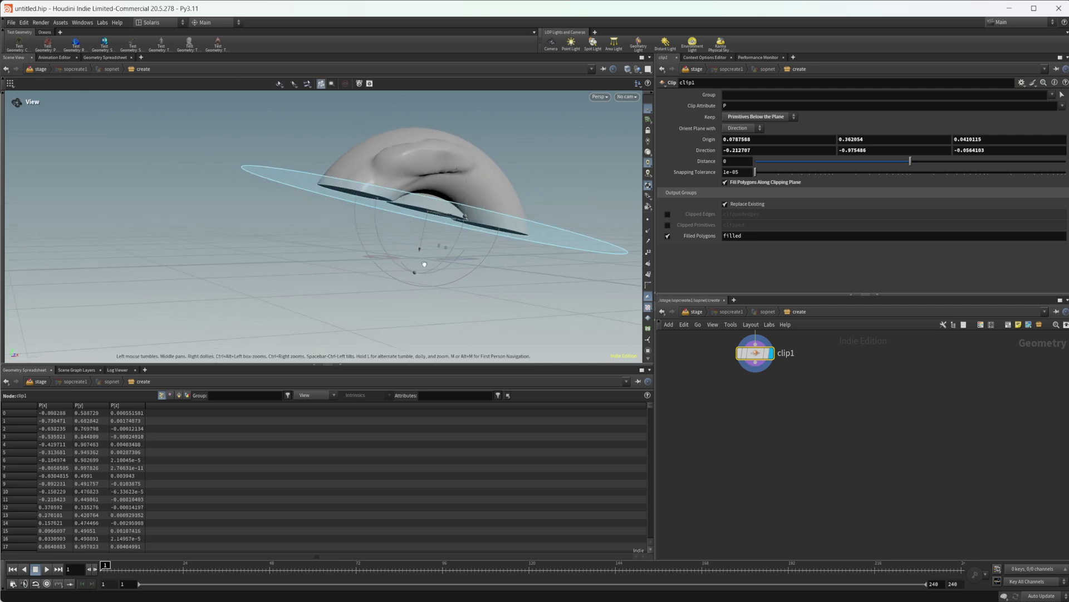
drag(335, 241, 352, 250)
key(Return)
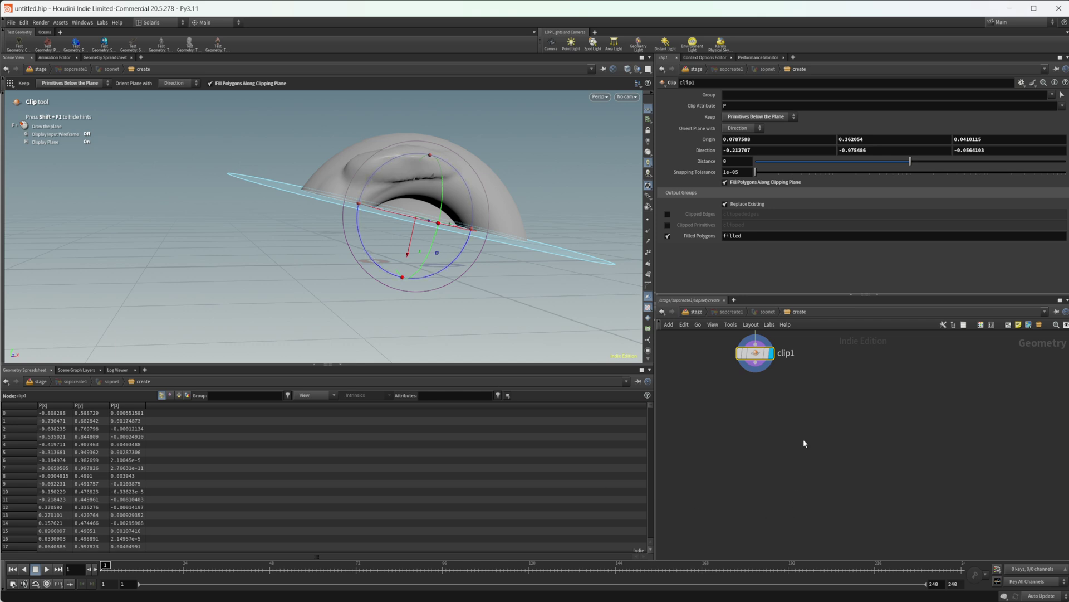
middle_drag(804, 437, 838, 507)
middle_drag(834, 350, 835, 410)
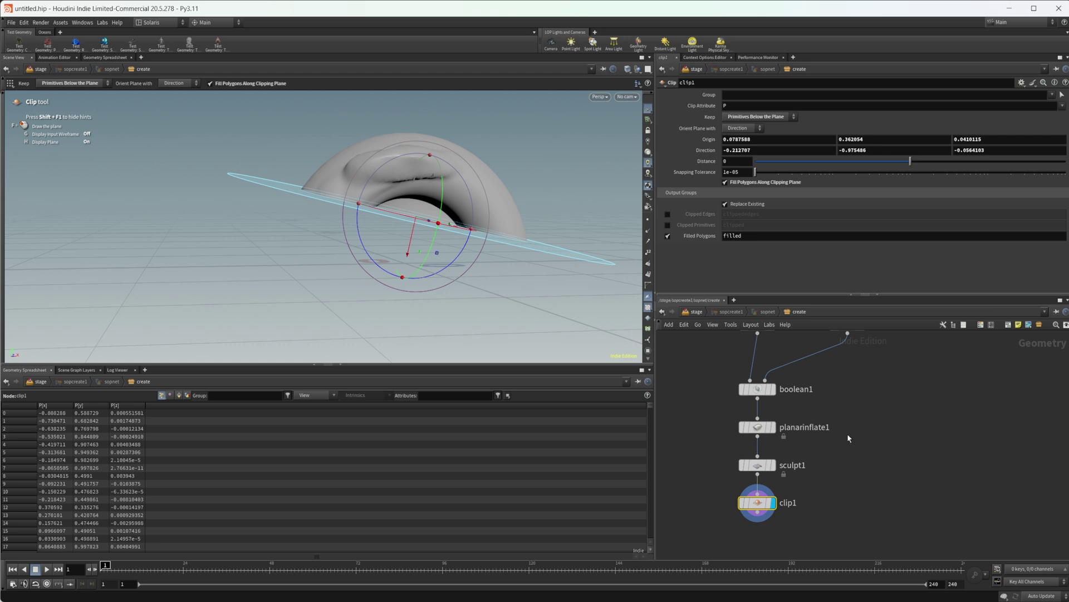
Display sculpt1 and enable Mirror Strokes in its Symmetry settings
click(772, 465)
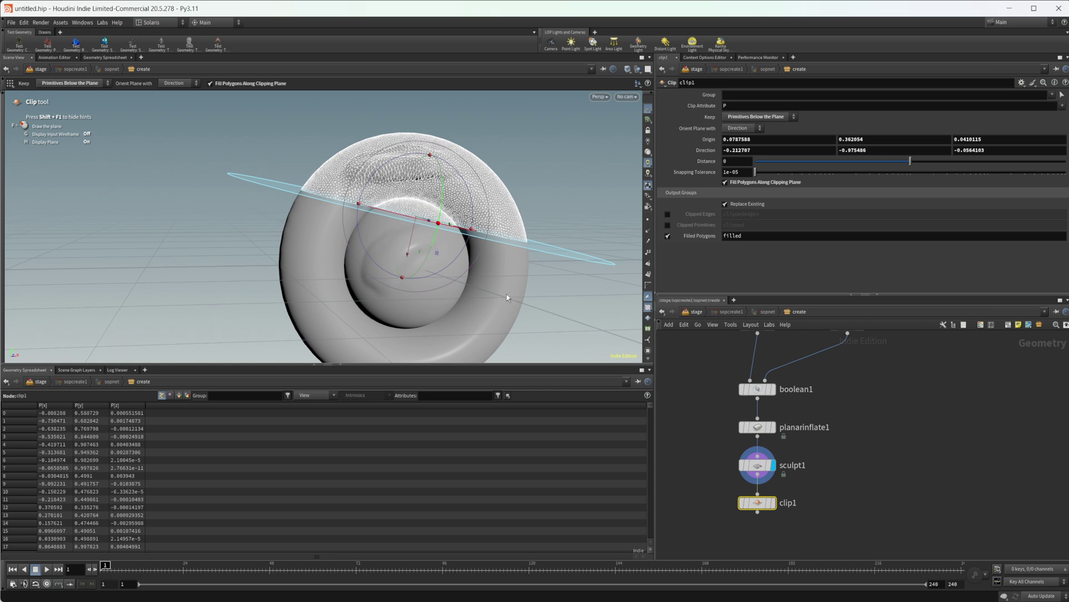
key(Escape)
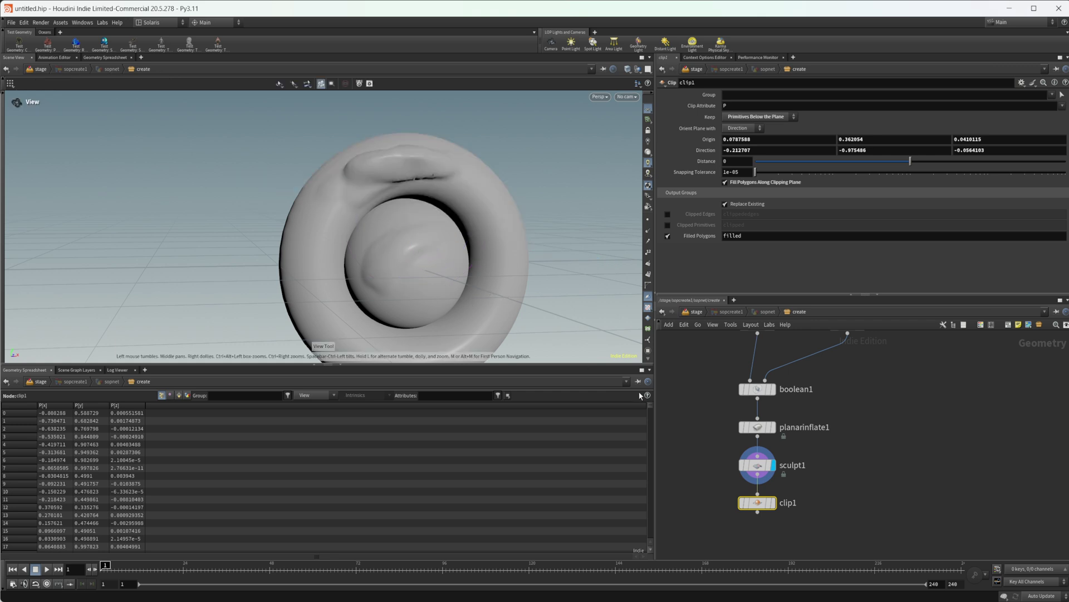
click(761, 459)
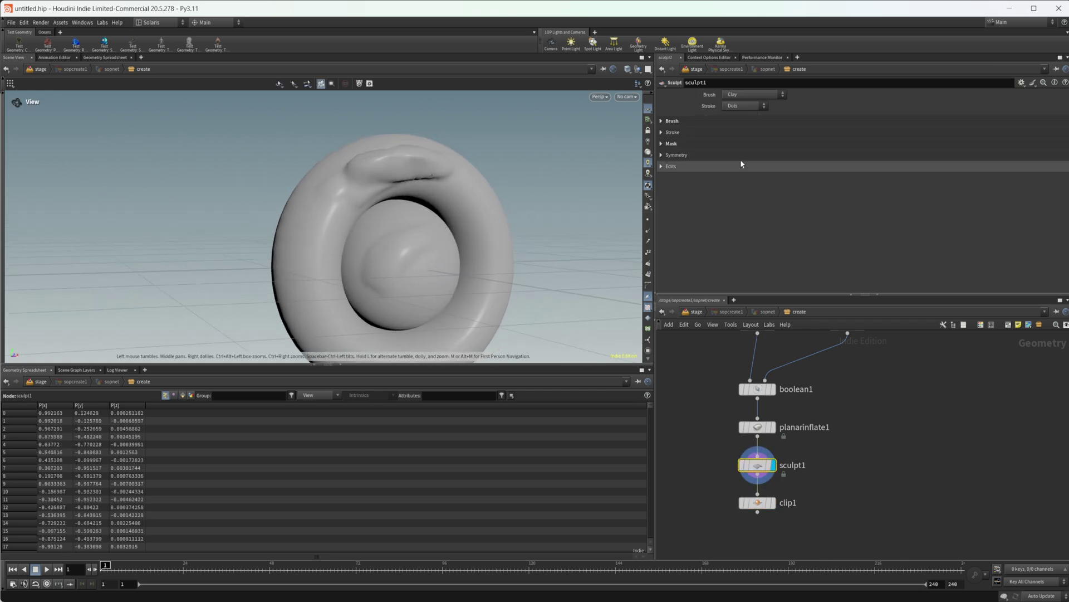
click(713, 121)
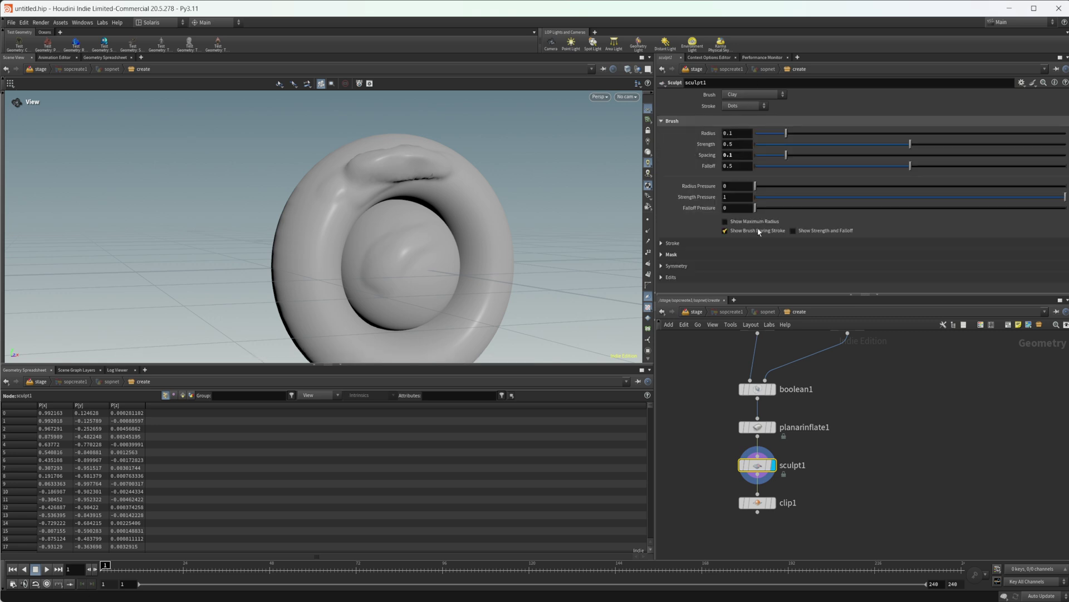
click(672, 243)
scroll(698, 214, down, 1)
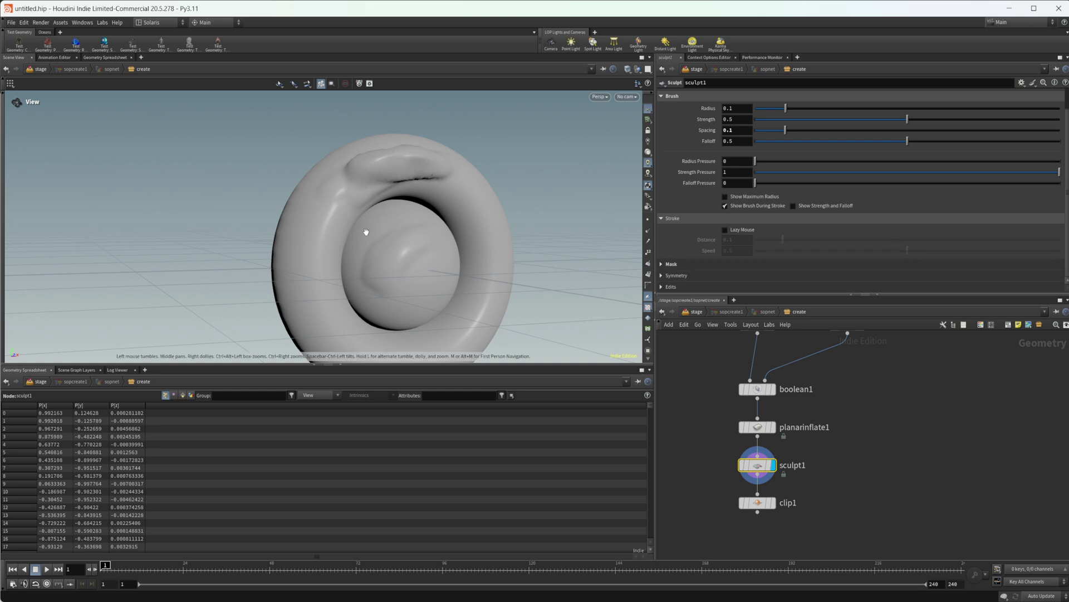
click(694, 276)
scroll(695, 274, down, 2)
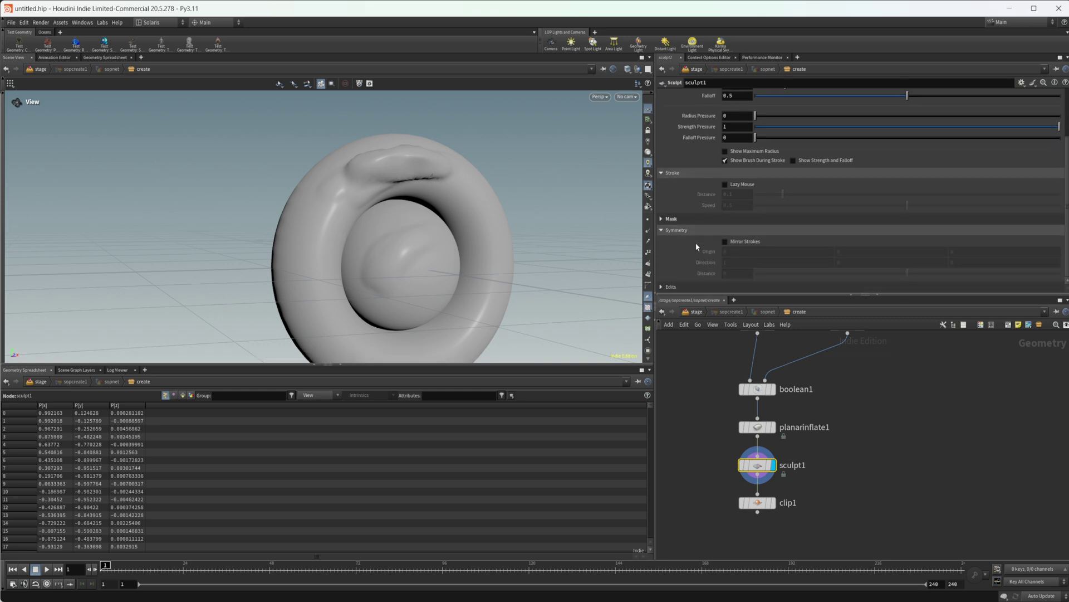
click(725, 240)
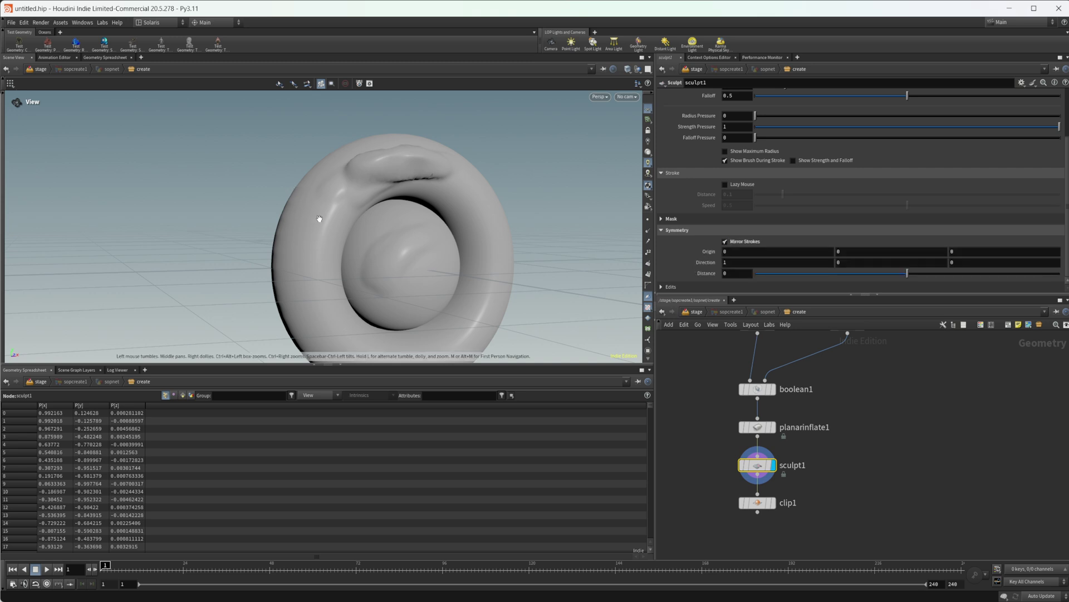
Paint mirrored clay bumps along the torus's left side
key(Return)
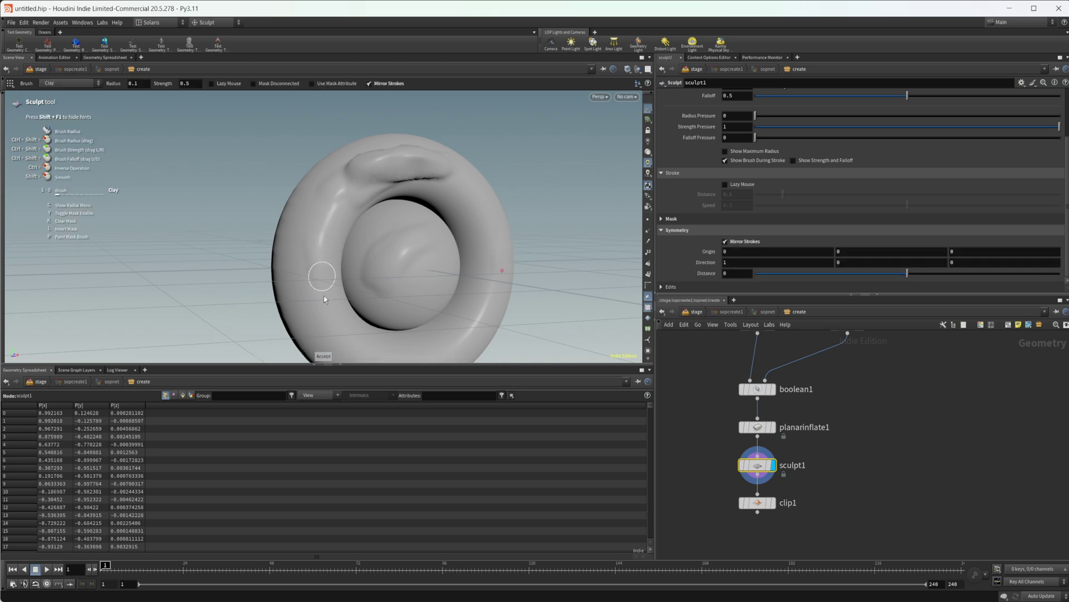
drag(331, 208, 331, 304)
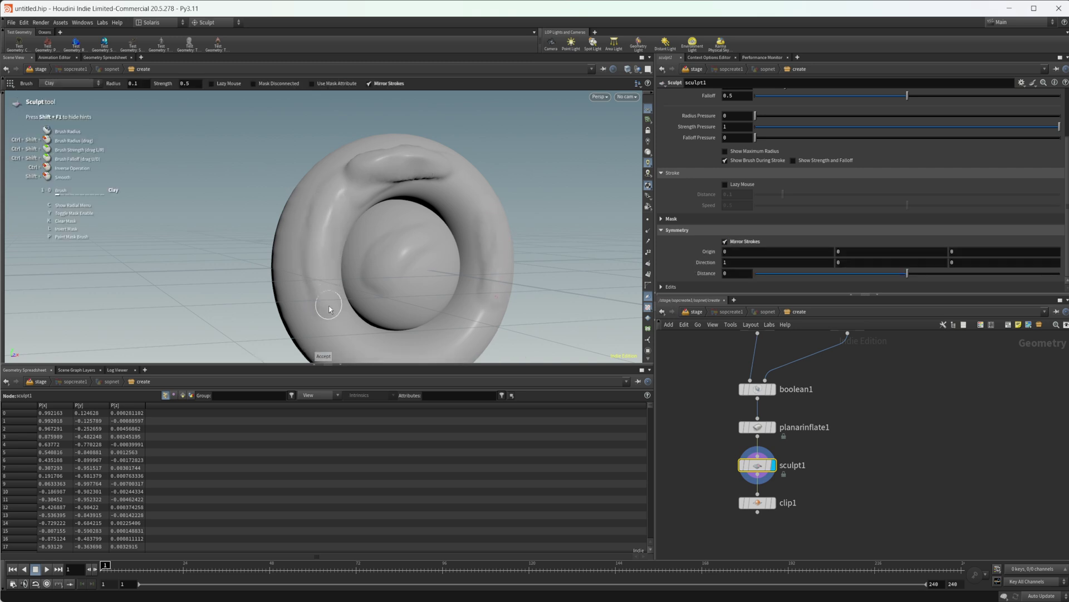
drag(320, 218, 316, 272)
scroll(949, 203, up, 2)
scroll(806, 176, up, 2)
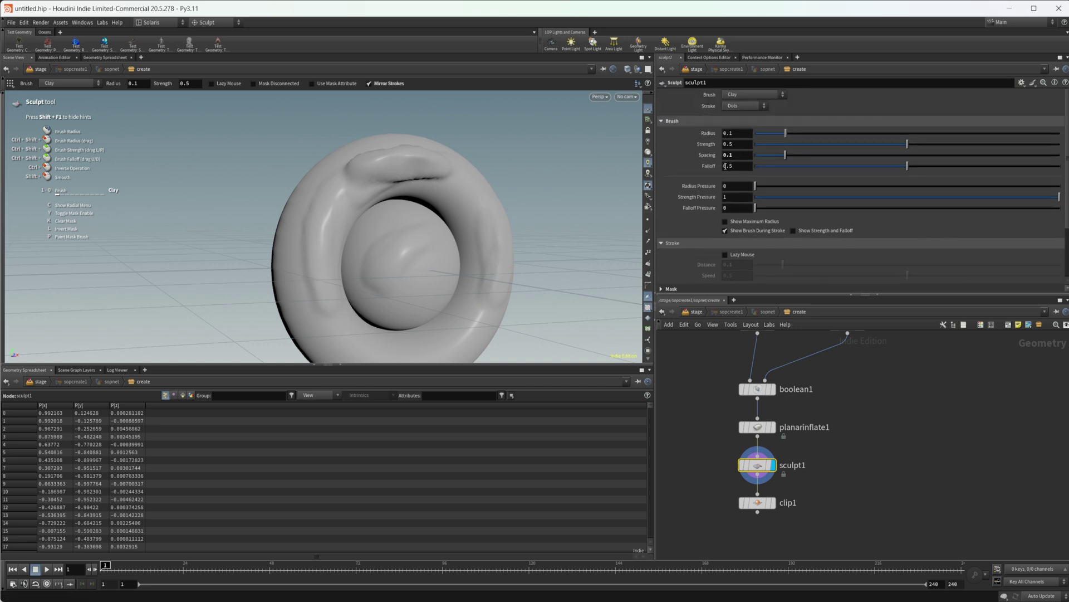